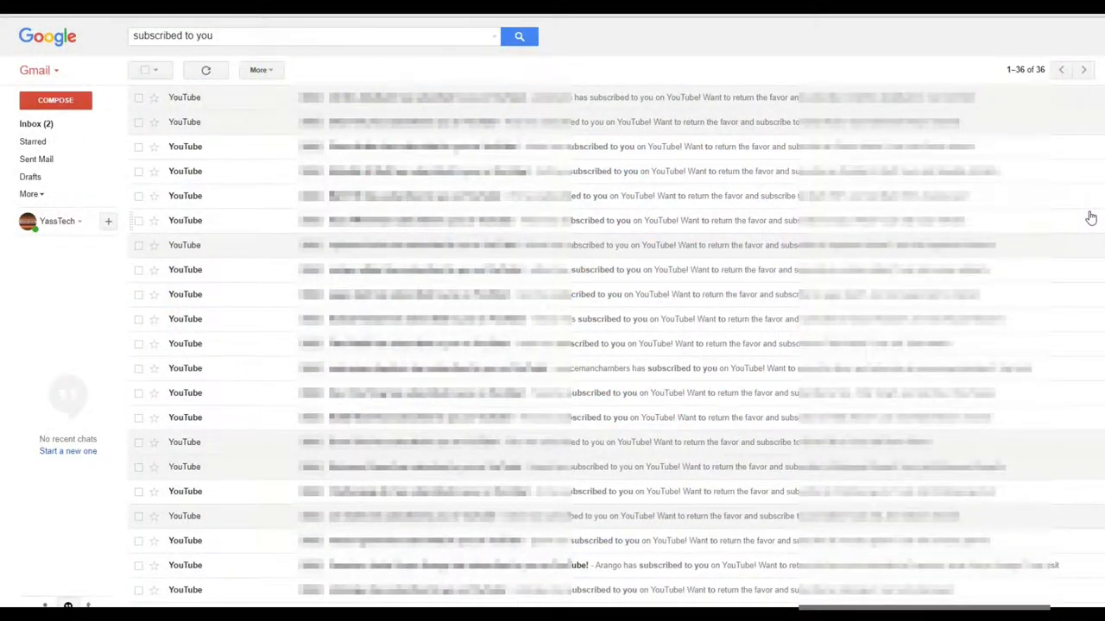
# Subscribe to the Finney smartphone video's channel and enable all its notifications
pyautogui.scroll(-1, 1089, 217)
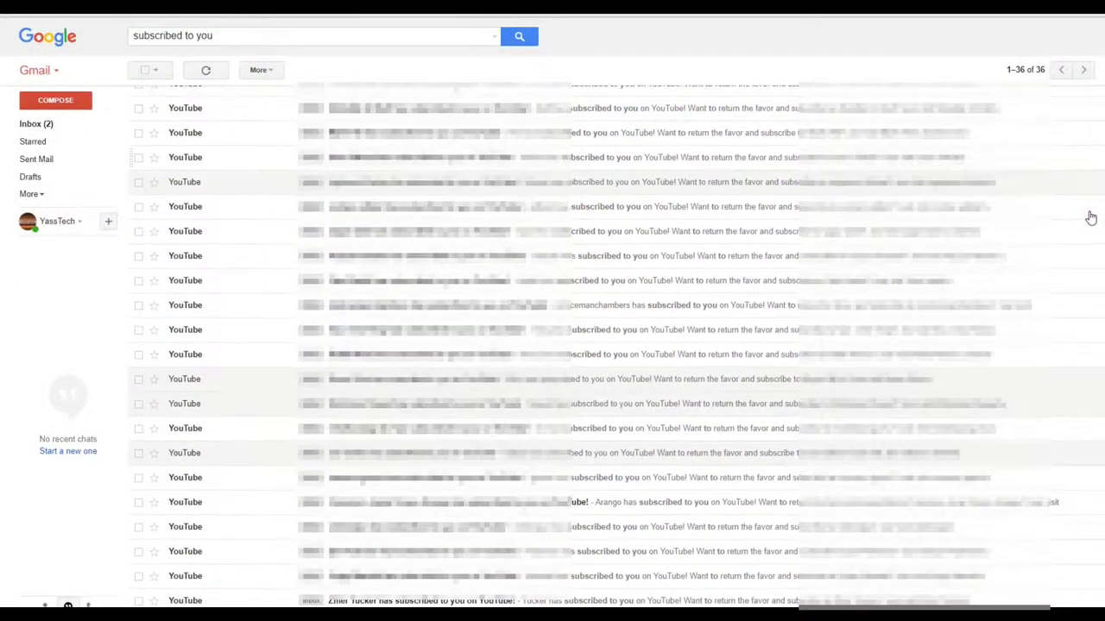
pyautogui.scroll(1, 1090, 217)
pyautogui.scroll(-4, 1090, 217)
pyautogui.scroll(-3, 1089, 218)
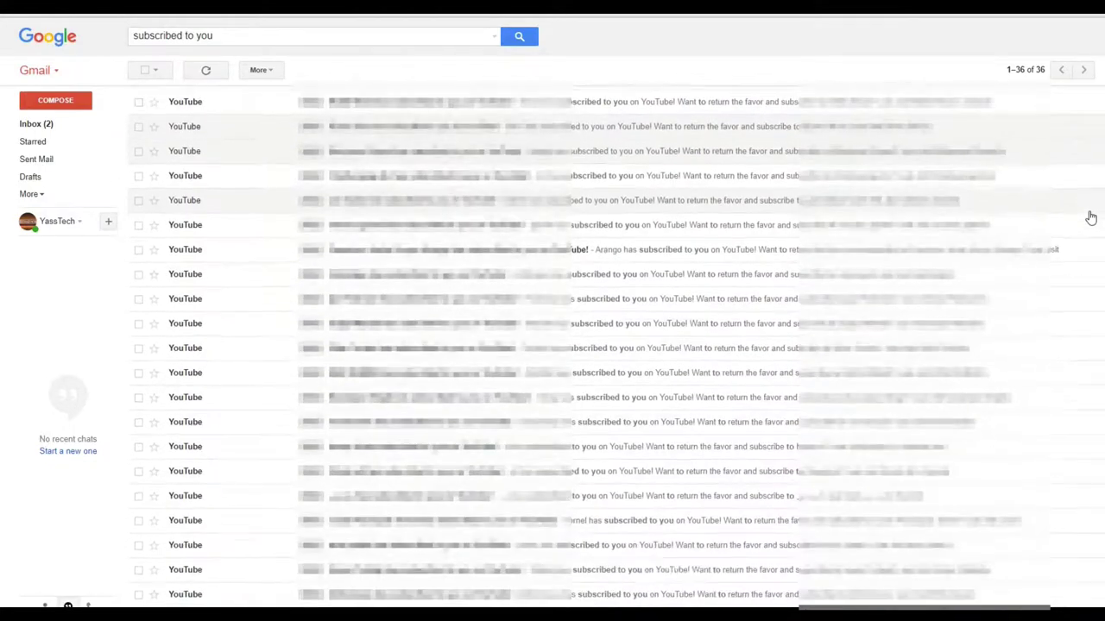
pyautogui.scroll(-1, 1090, 217)
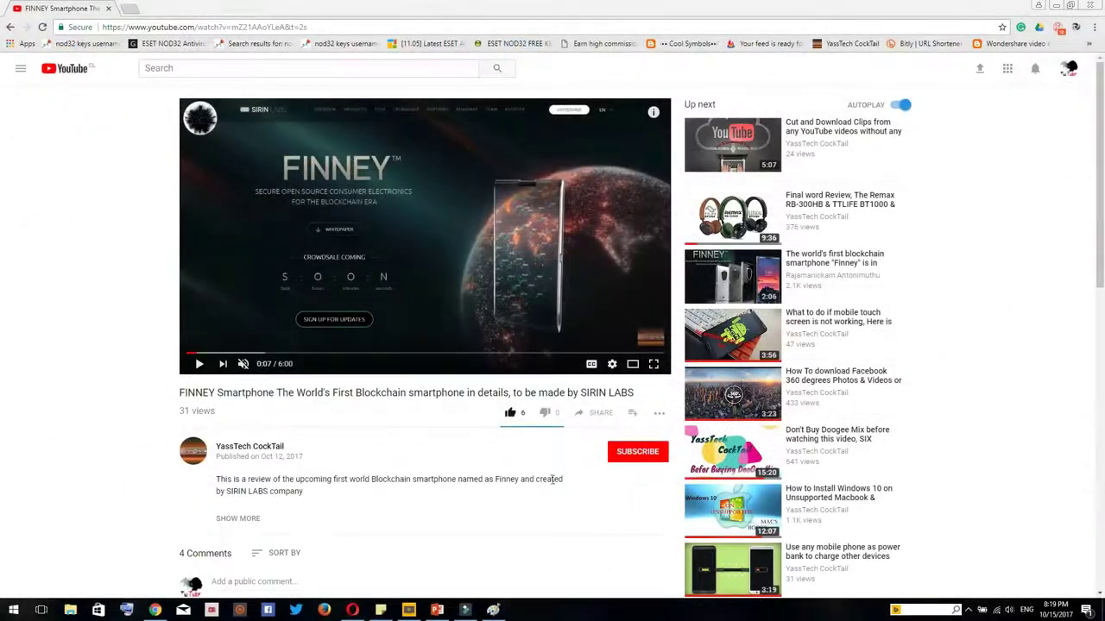
pyautogui.click(637, 460)
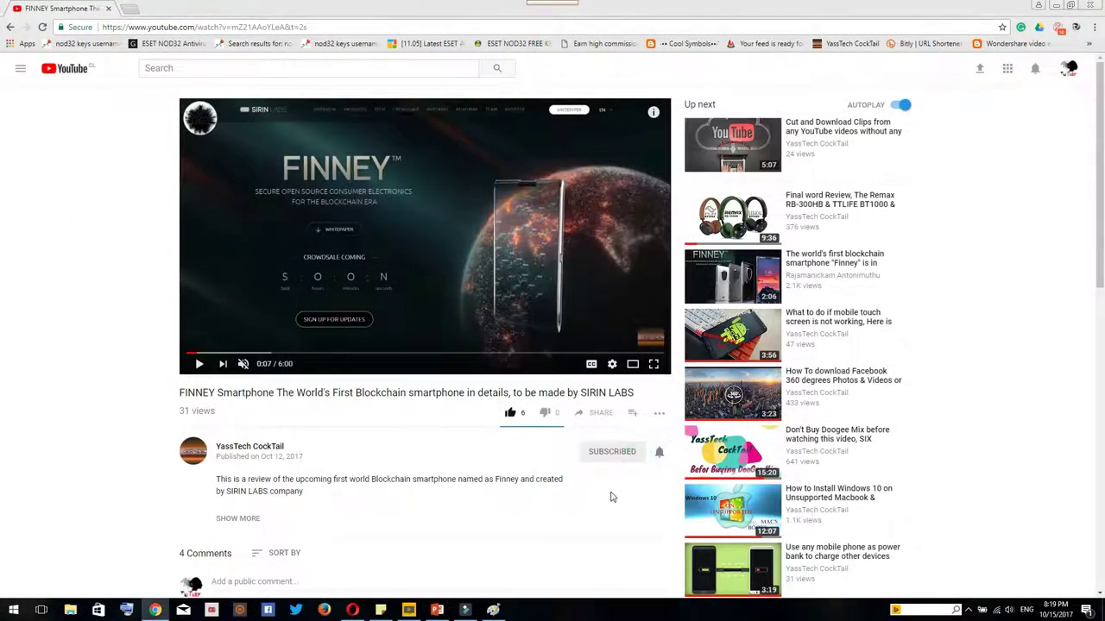
pyautogui.click(660, 458)
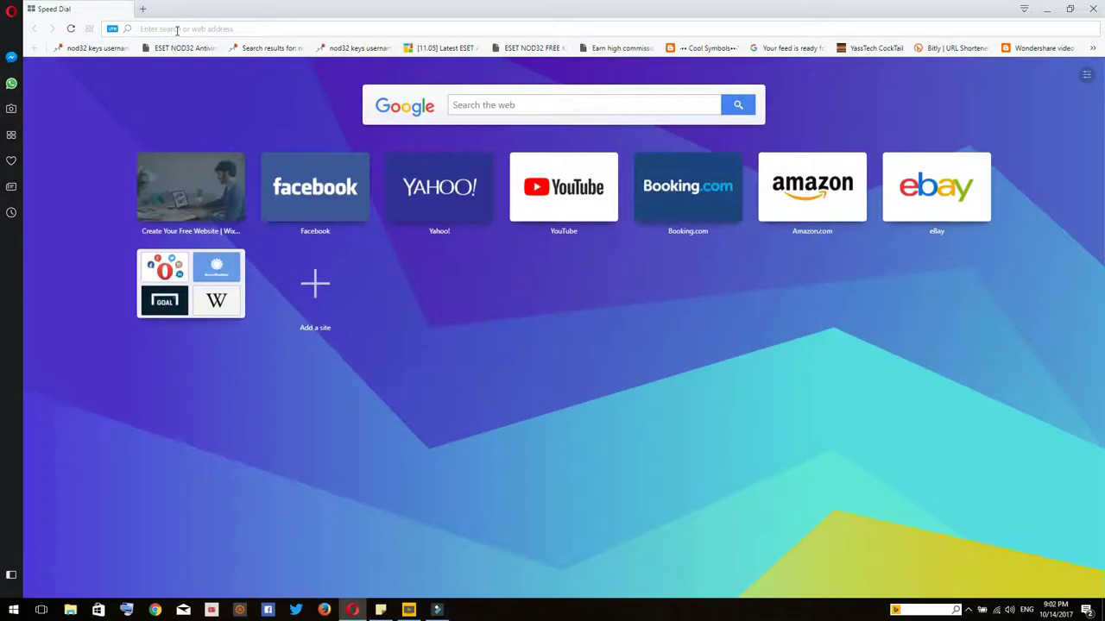
# Search the web for 'bing desktop' from Opera's address bar
pyautogui.click(177, 30)
pyautogui.write('bing')
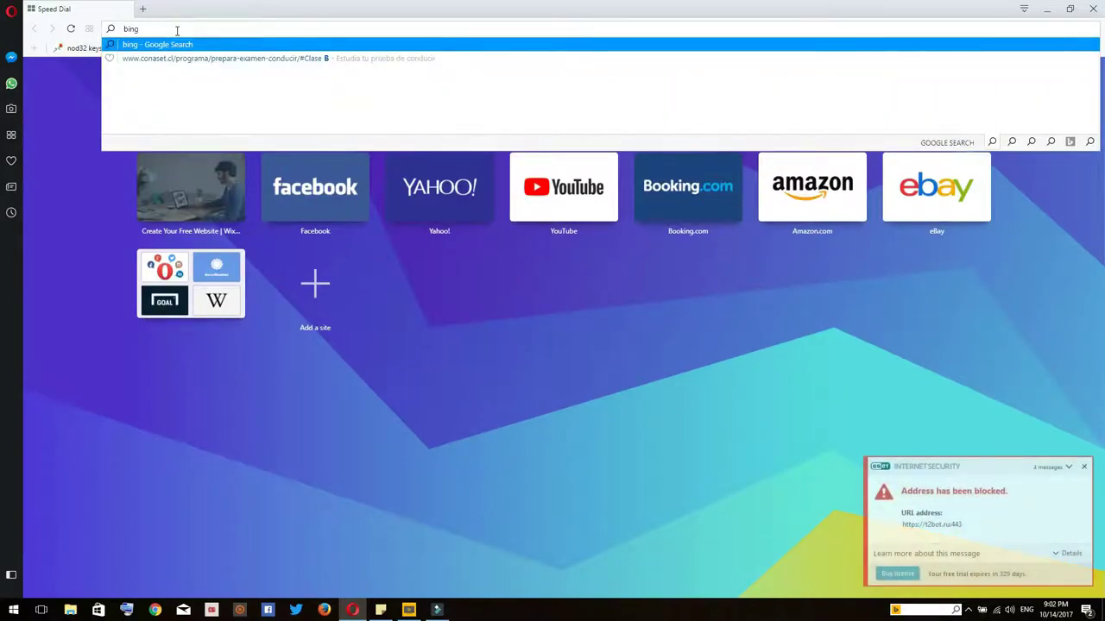
pyautogui.write(' des')
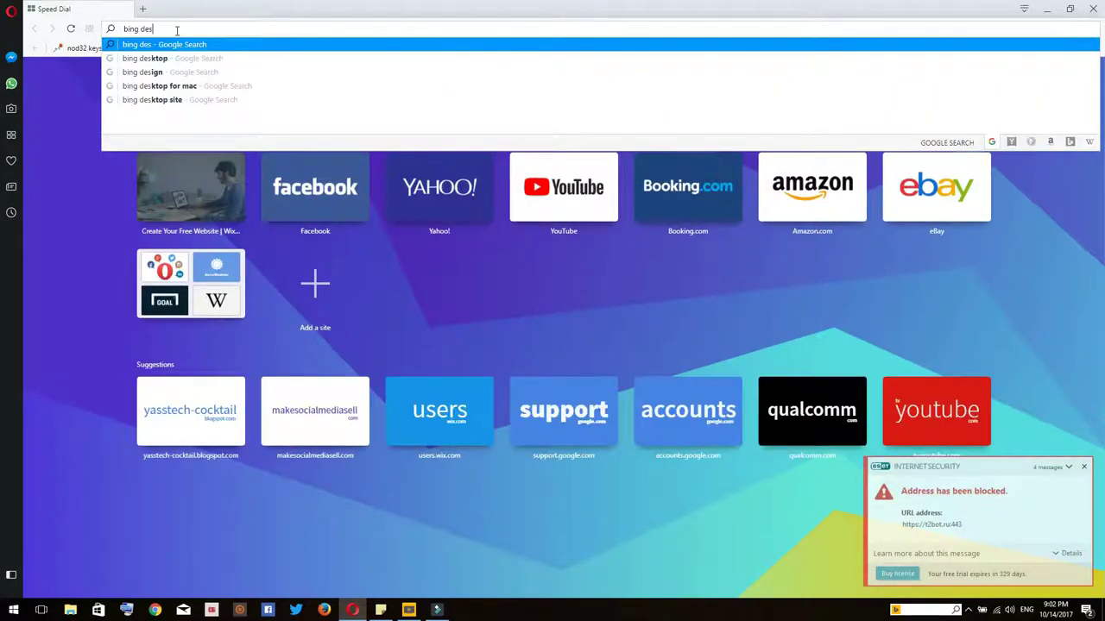
pyautogui.write('ktop')
pyautogui.press('Return')
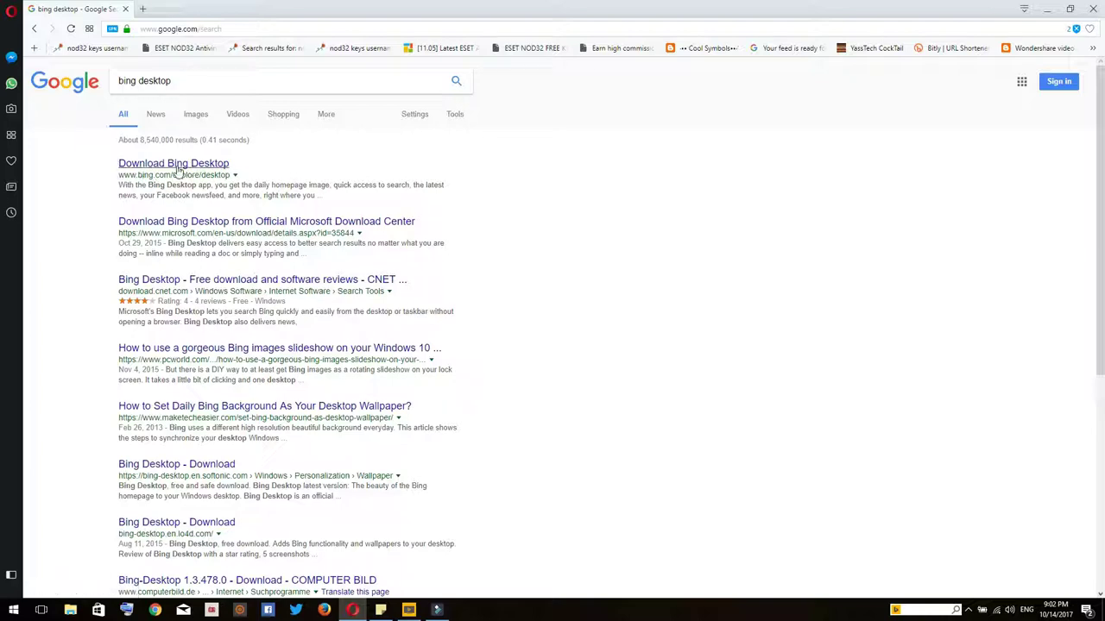
# Open the 'Download Bing Desktop' search result
pyautogui.click(177, 164)
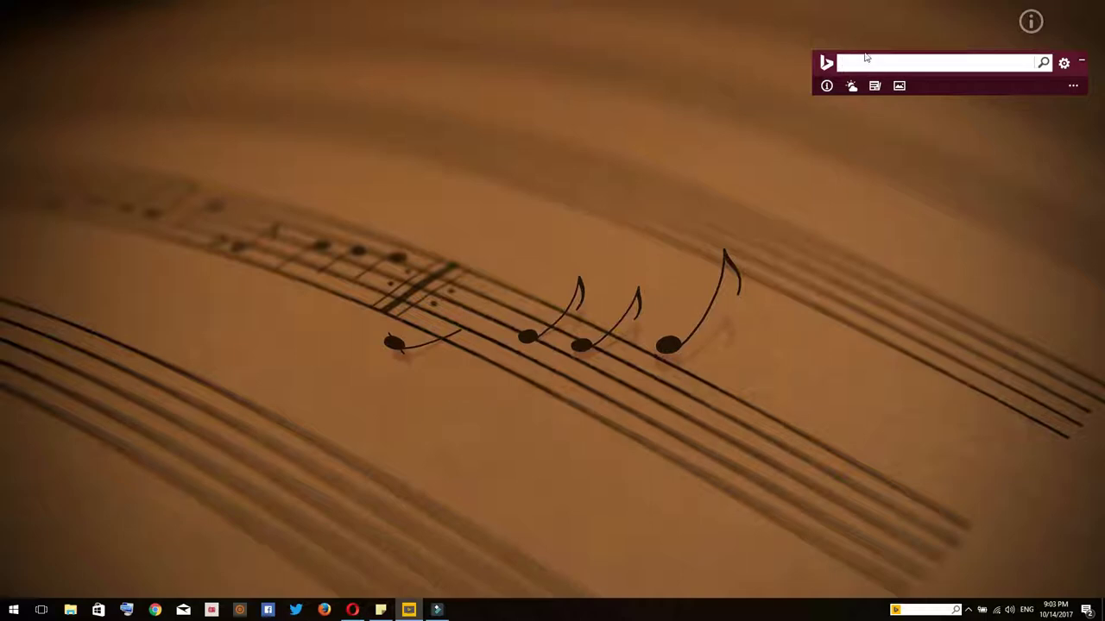
# Move the Bing search toolbar to the screen centre and show its Popular Now suggestions
pyautogui.moveTo(871, 75); pyautogui.dragTo(984, 8)
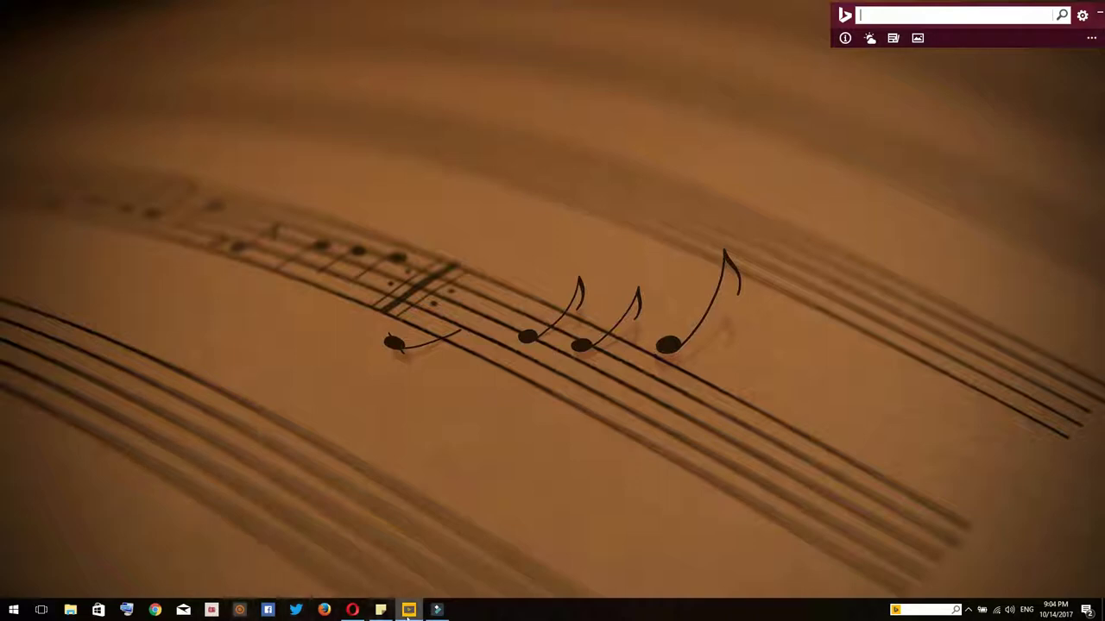
pyautogui.moveTo(411, 614)
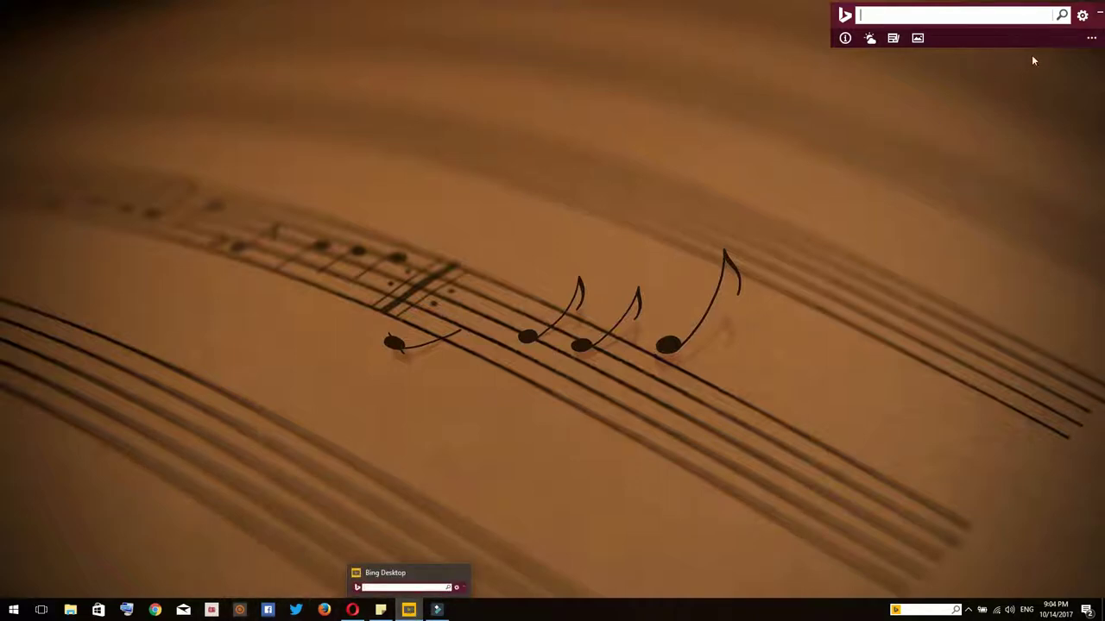
pyautogui.moveTo(1086, 12); pyautogui.dragTo(614, 142)
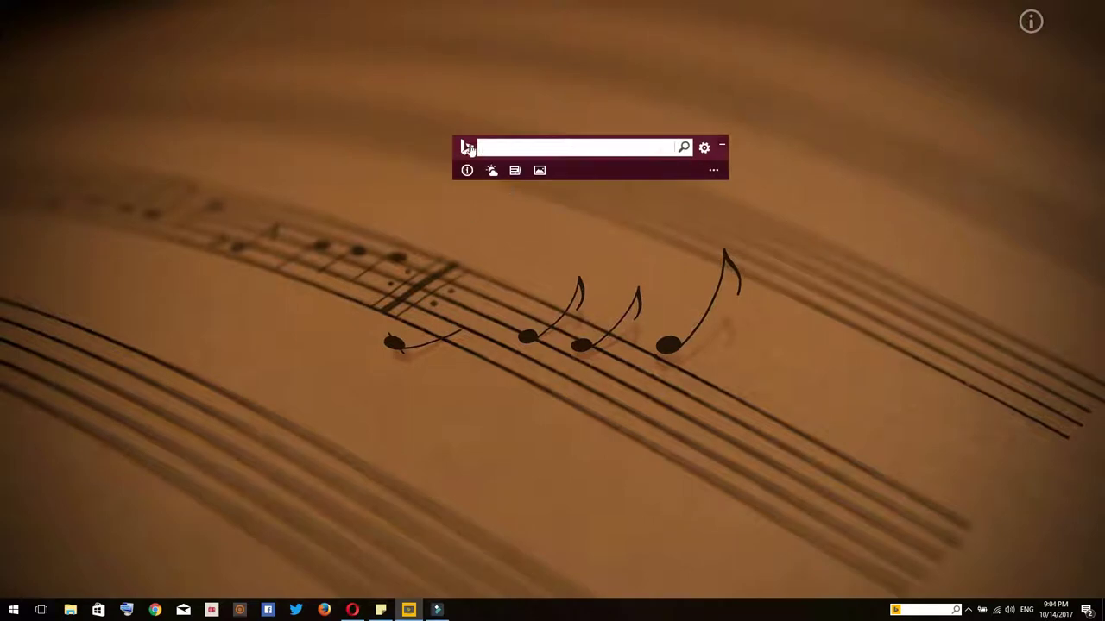
pyautogui.click(523, 147)
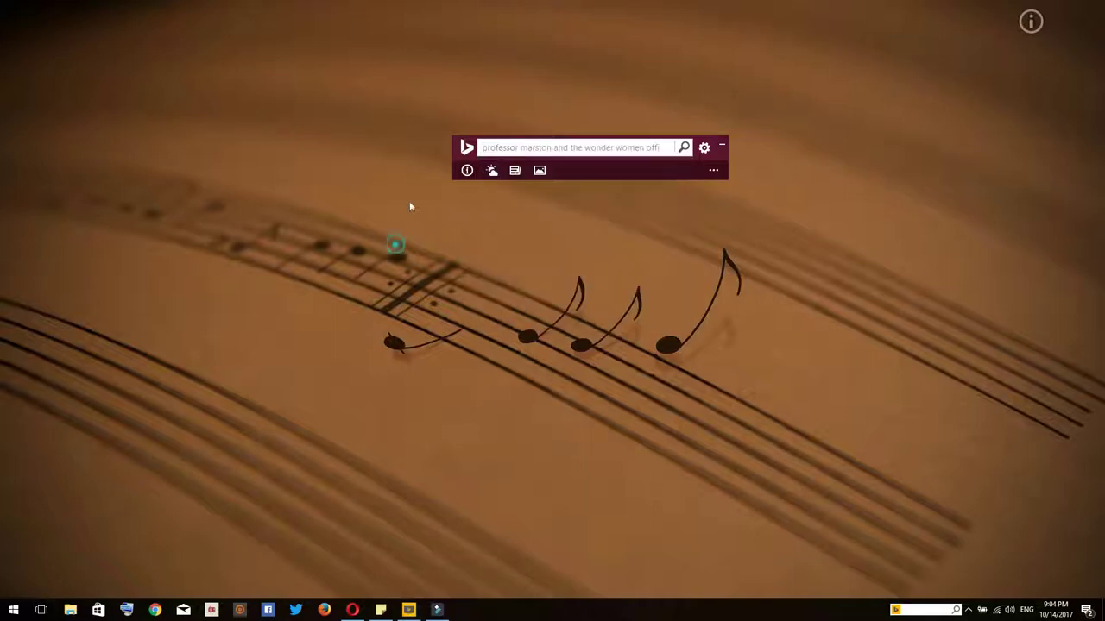
# Nudge the Bing toolbar higher and bring up its wallpaper panel
pyautogui.click(465, 171)
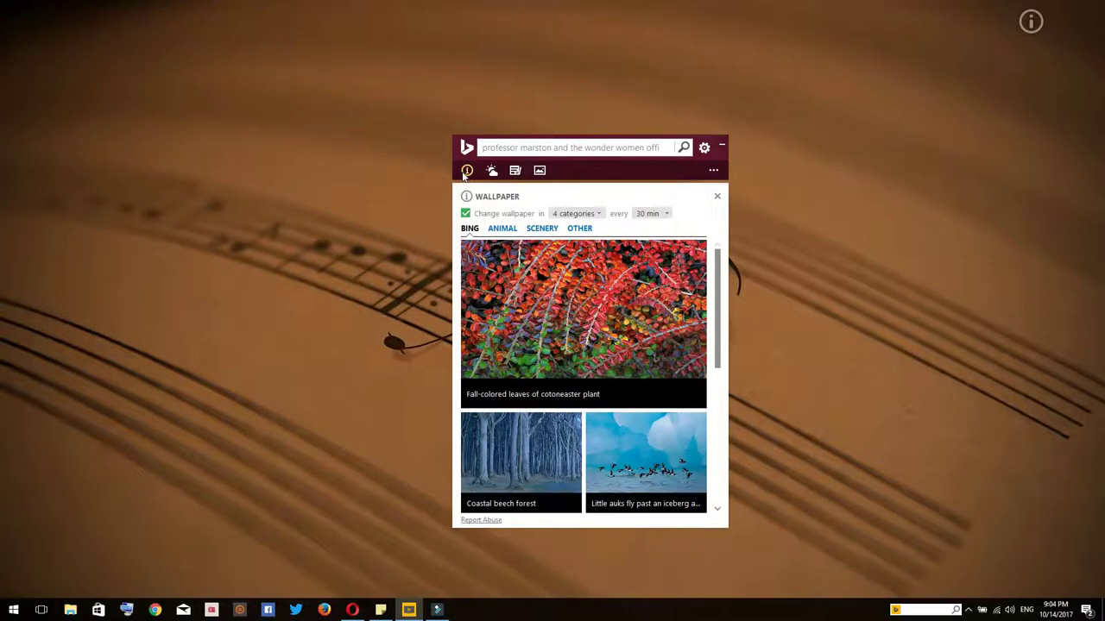
pyautogui.moveTo(529, 143); pyautogui.dragTo(565, 98)
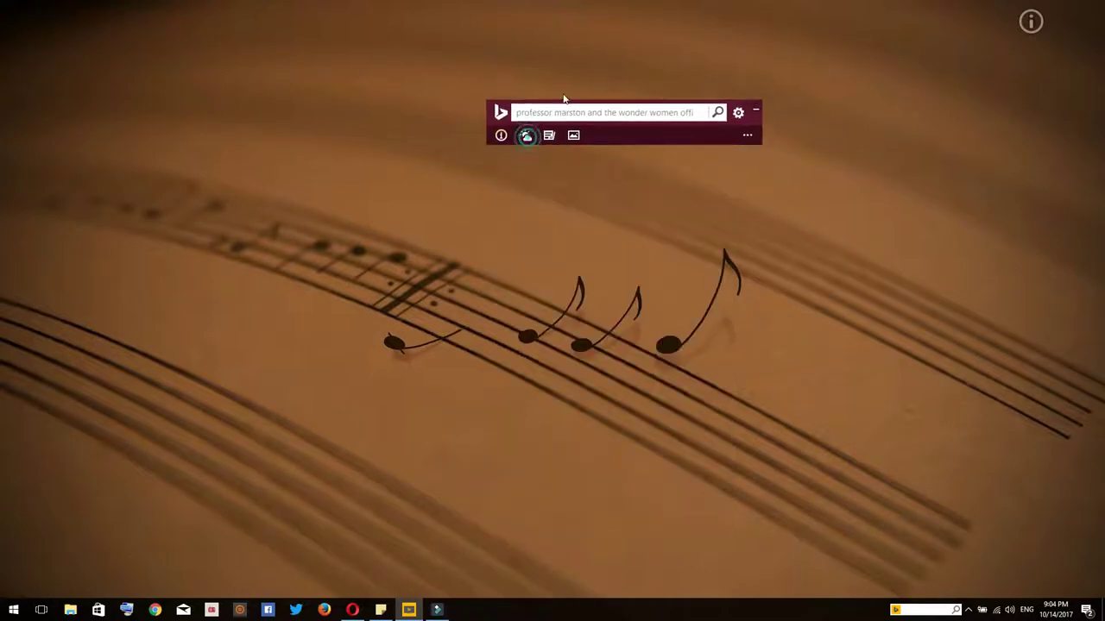
pyautogui.click(501, 126)
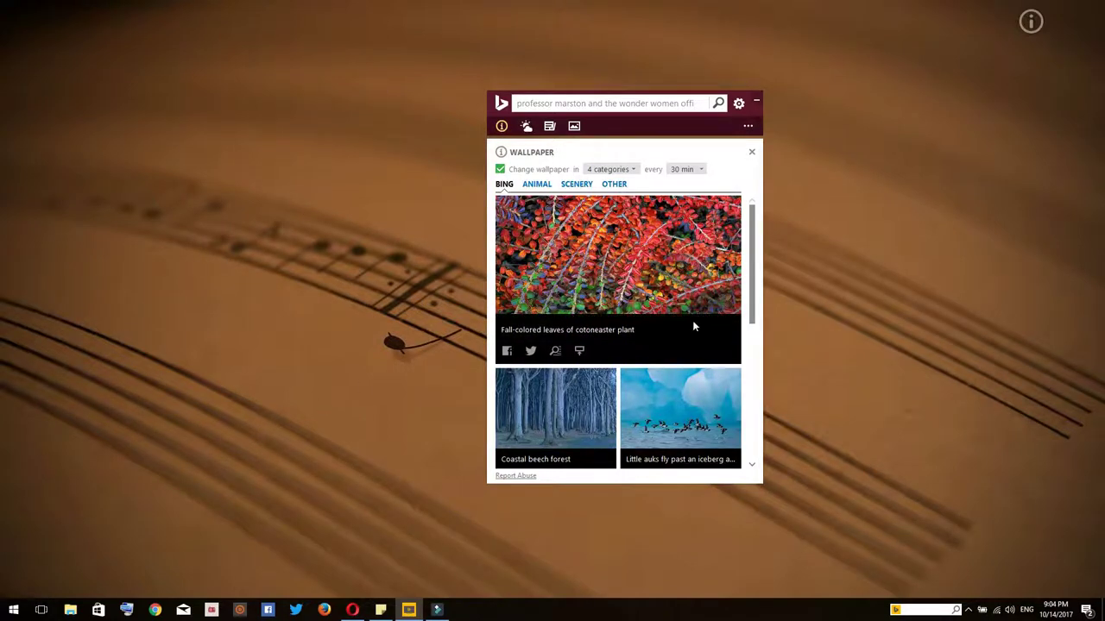
pyautogui.scroll(-2, 692, 321)
pyautogui.scroll(-1, 694, 327)
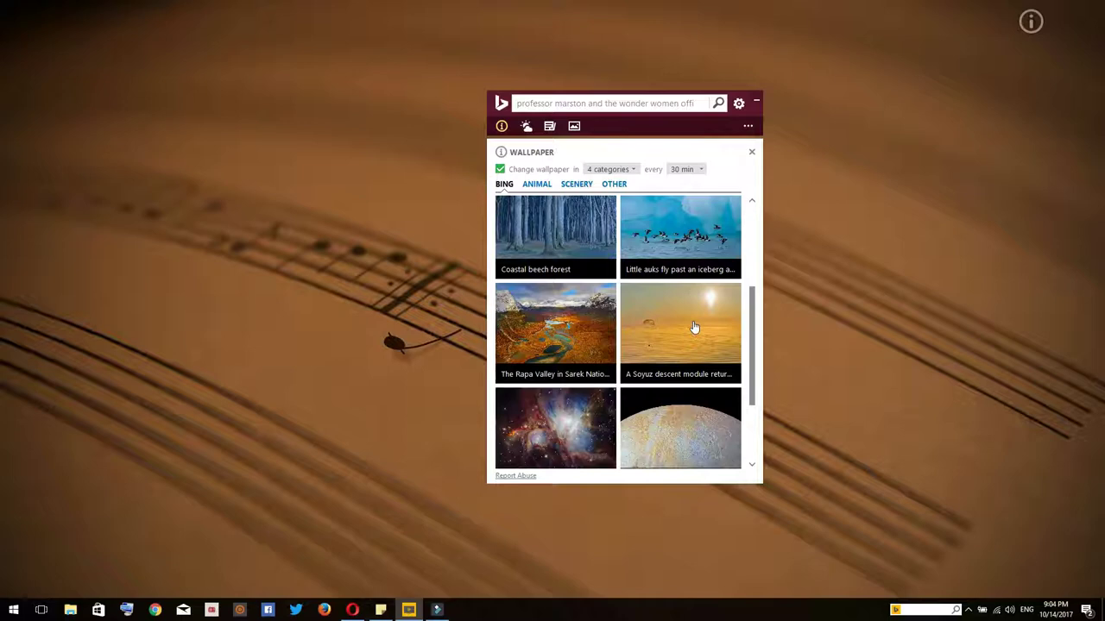
pyautogui.scroll(-3, 694, 327)
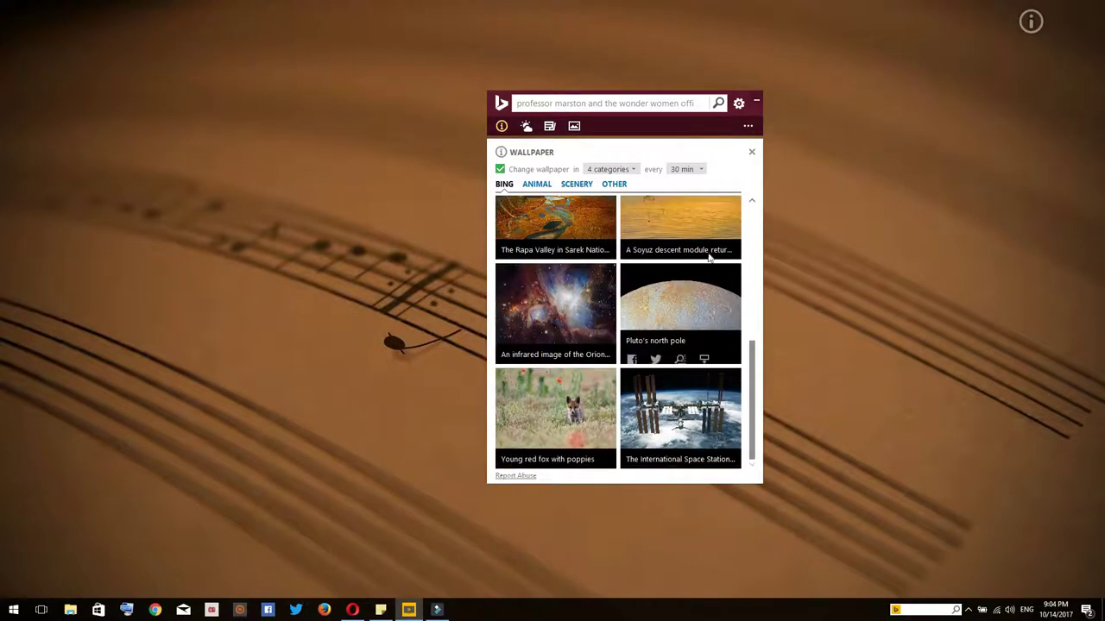
# Browse the ANIMAL, BING, SCENERY and OTHER wallpaper collections
pyautogui.click(530, 185)
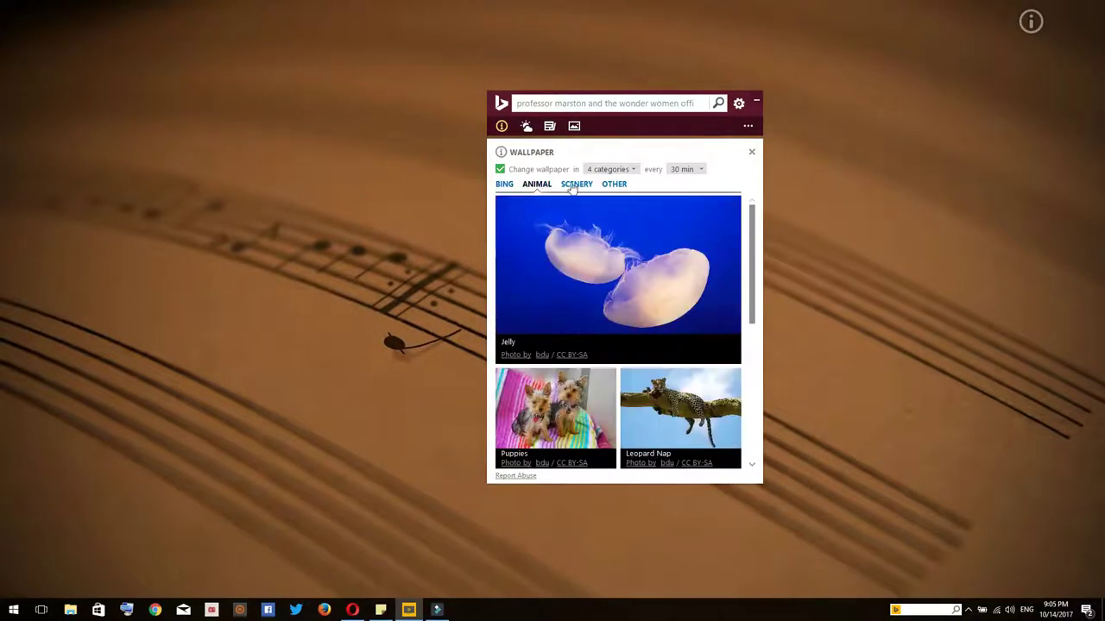
pyautogui.click(503, 185)
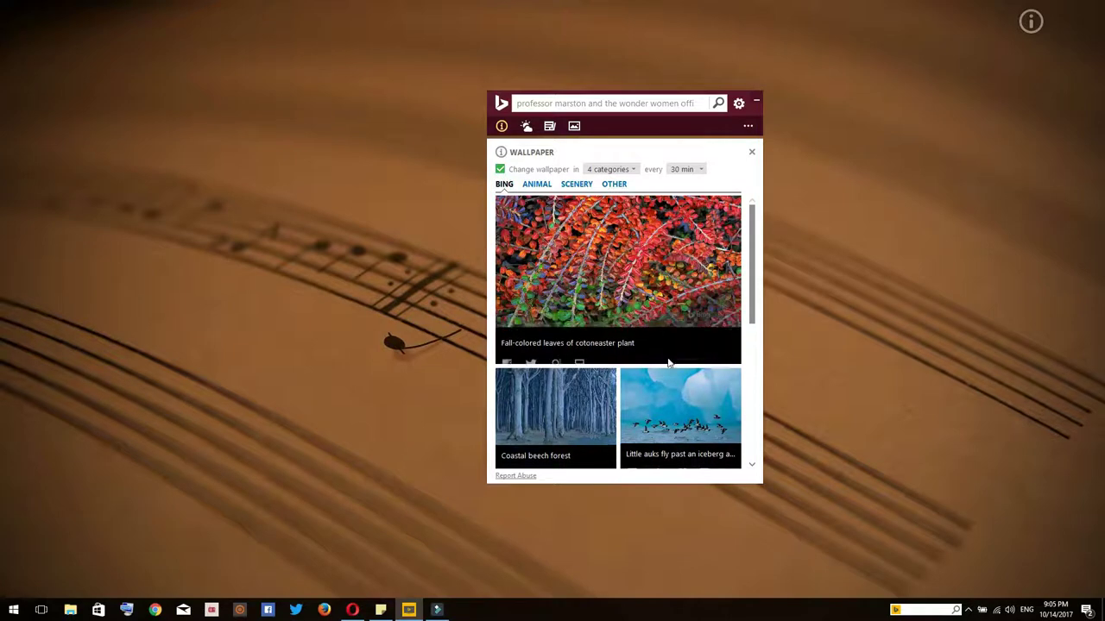
pyautogui.click(535, 185)
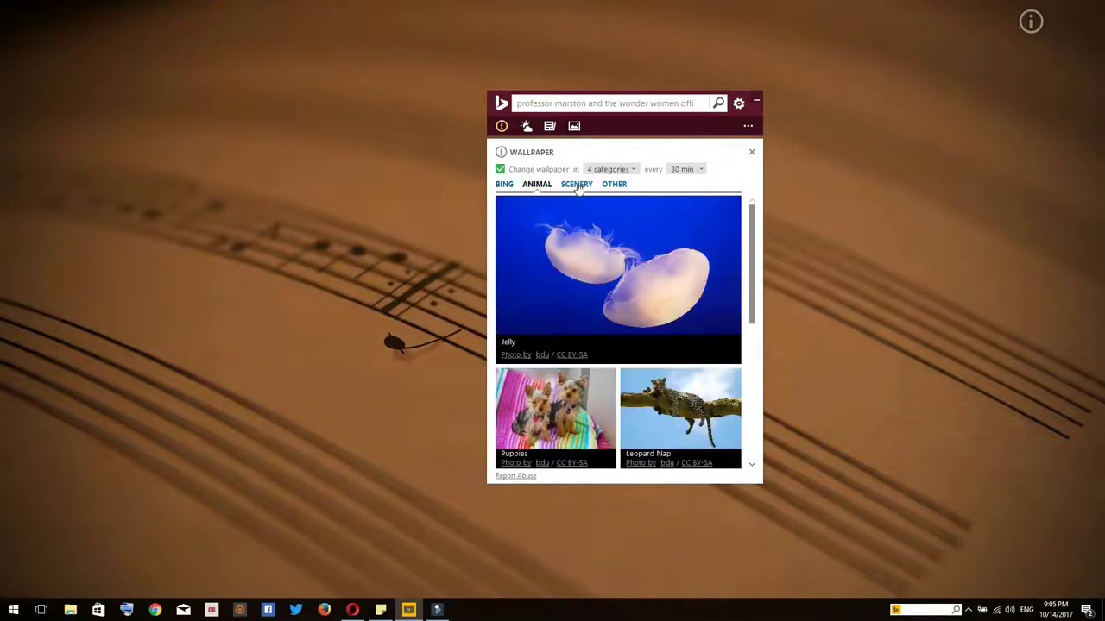
pyautogui.click(577, 184)
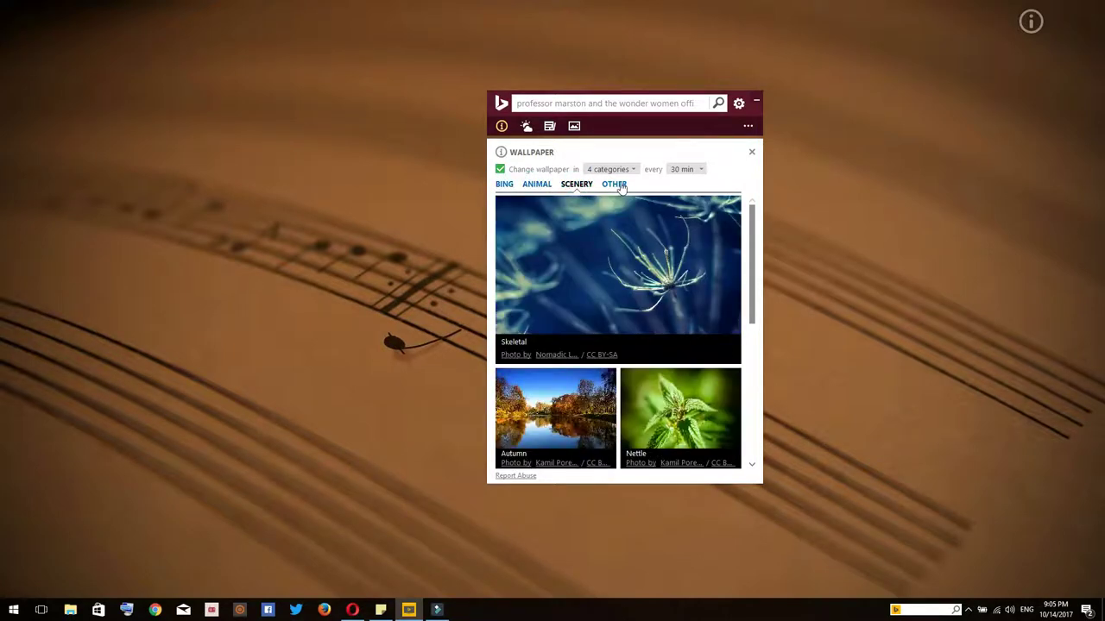
pyautogui.click(618, 185)
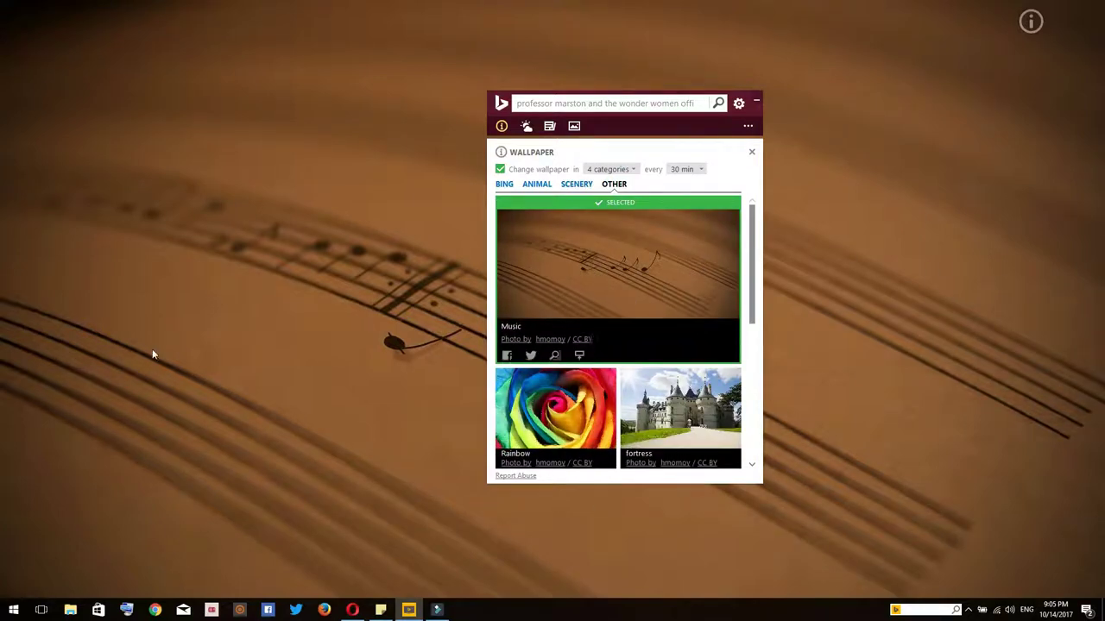
pyautogui.scroll(-2, 518, 224)
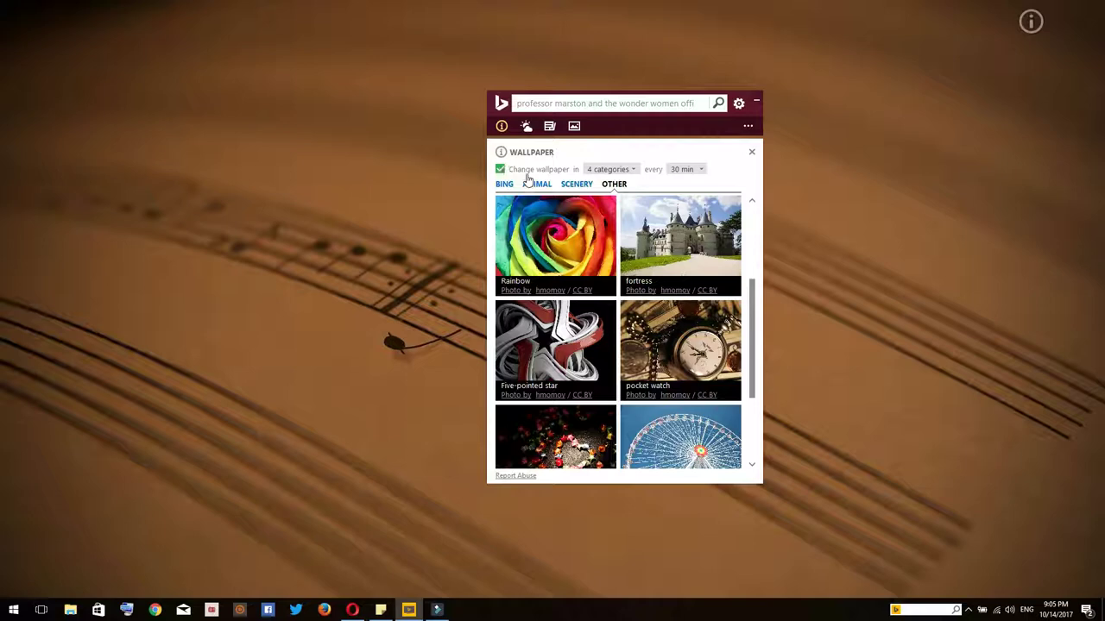
# Check the rotated wallpaper categories and set the wallpaper to change every 5 sec
pyautogui.click(604, 169)
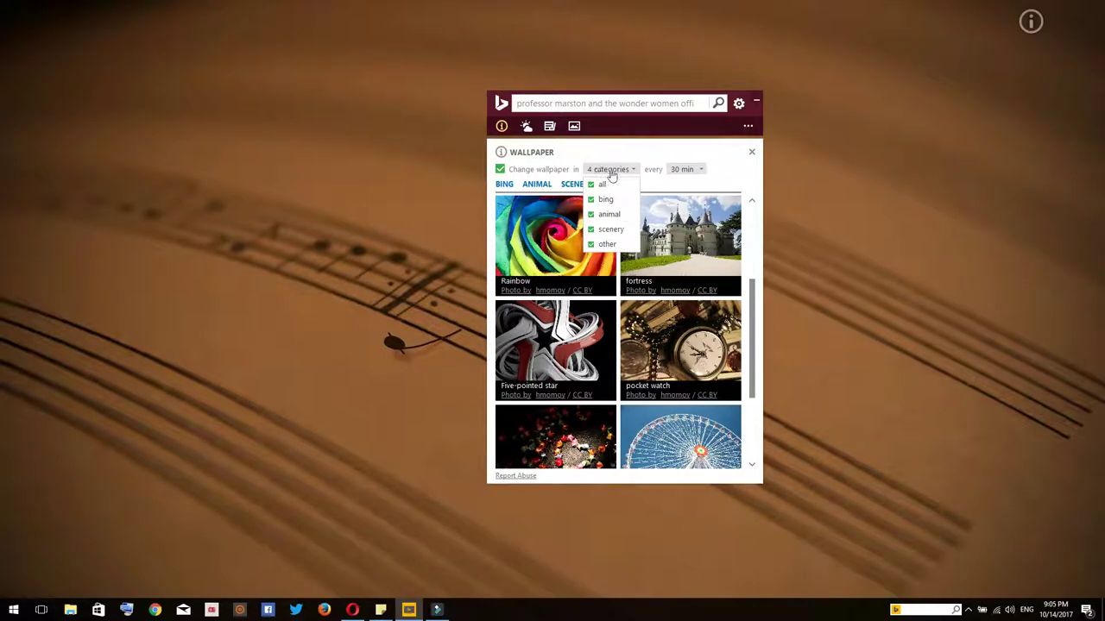
pyautogui.click(656, 173)
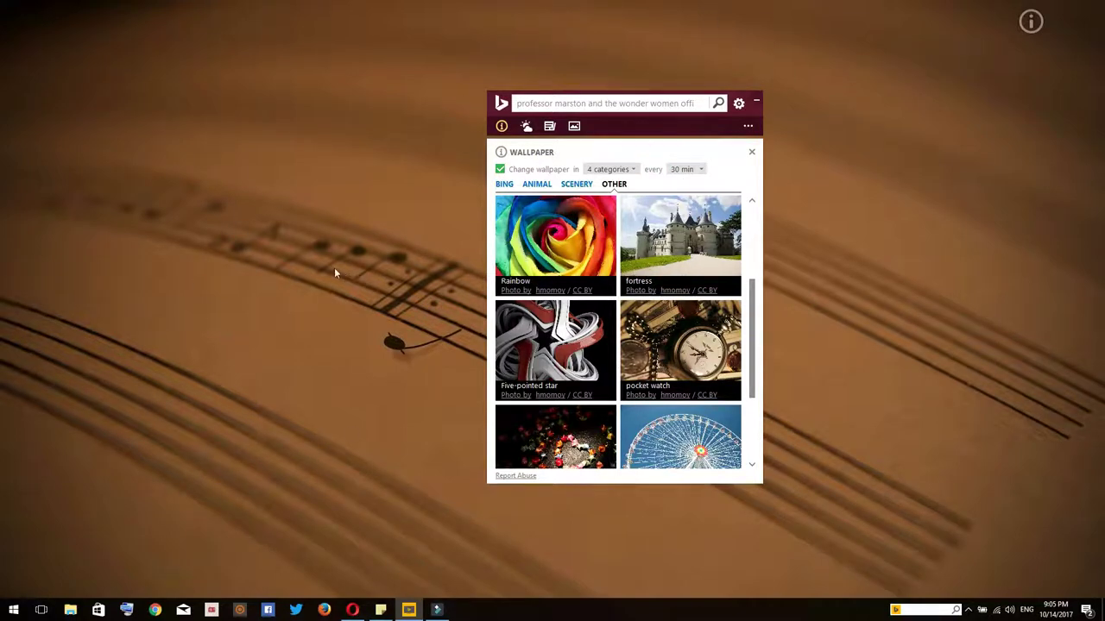
pyautogui.click(695, 172)
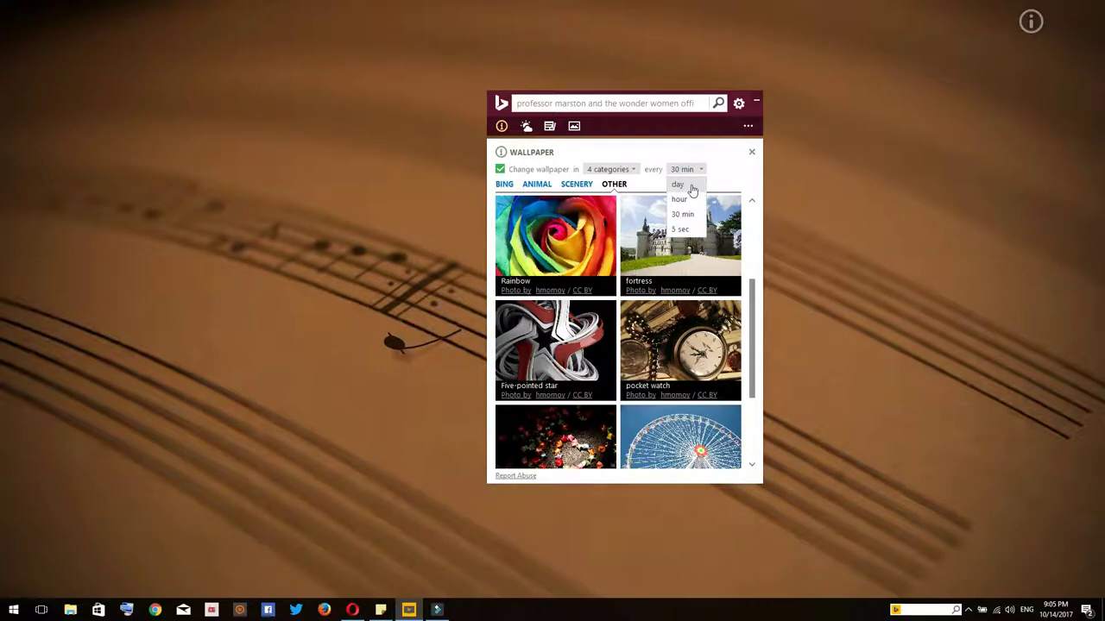
pyautogui.click(688, 231)
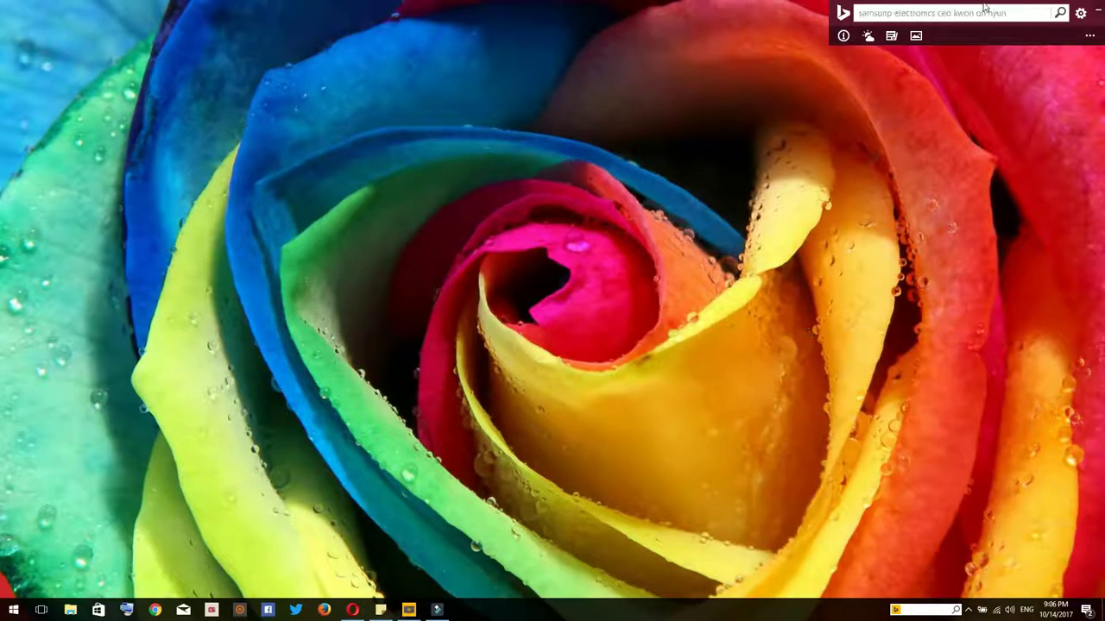
# Recentre the toolbar and change the wallpaper rotation interval to 30 min
pyautogui.moveTo(984, 11); pyautogui.dragTo(614, 160)
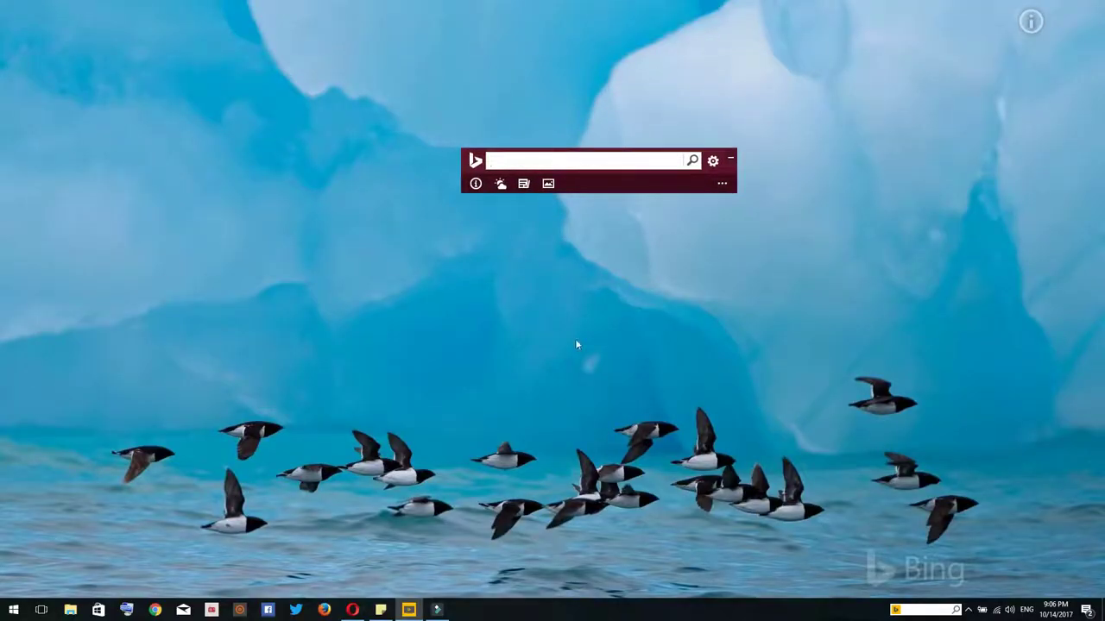
pyautogui.click(476, 183)
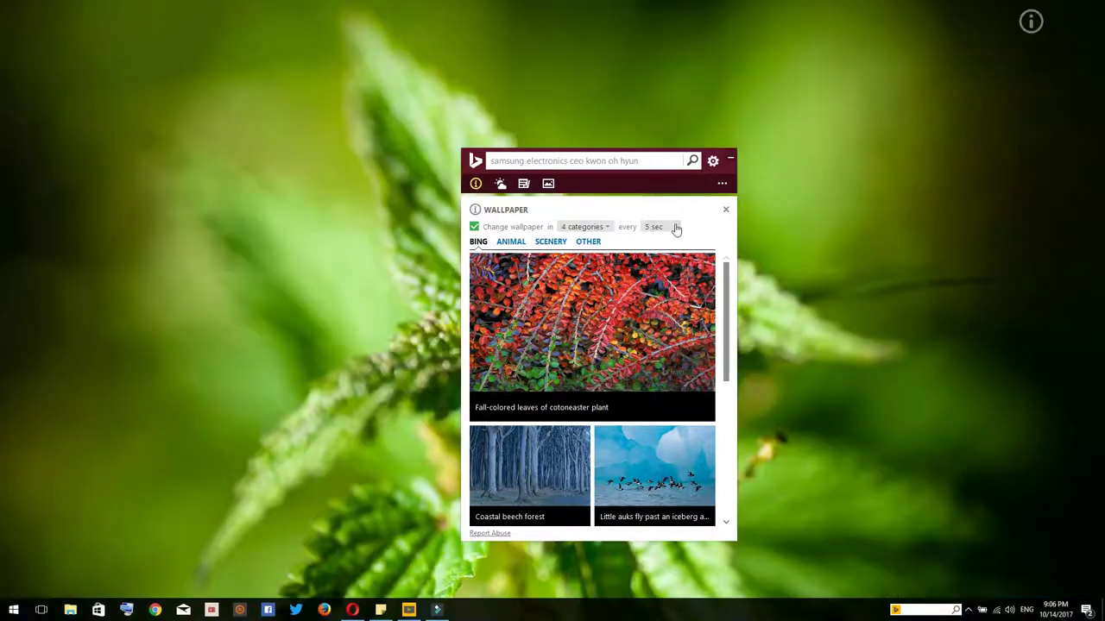
pyautogui.click(664, 226)
pyautogui.click(652, 272)
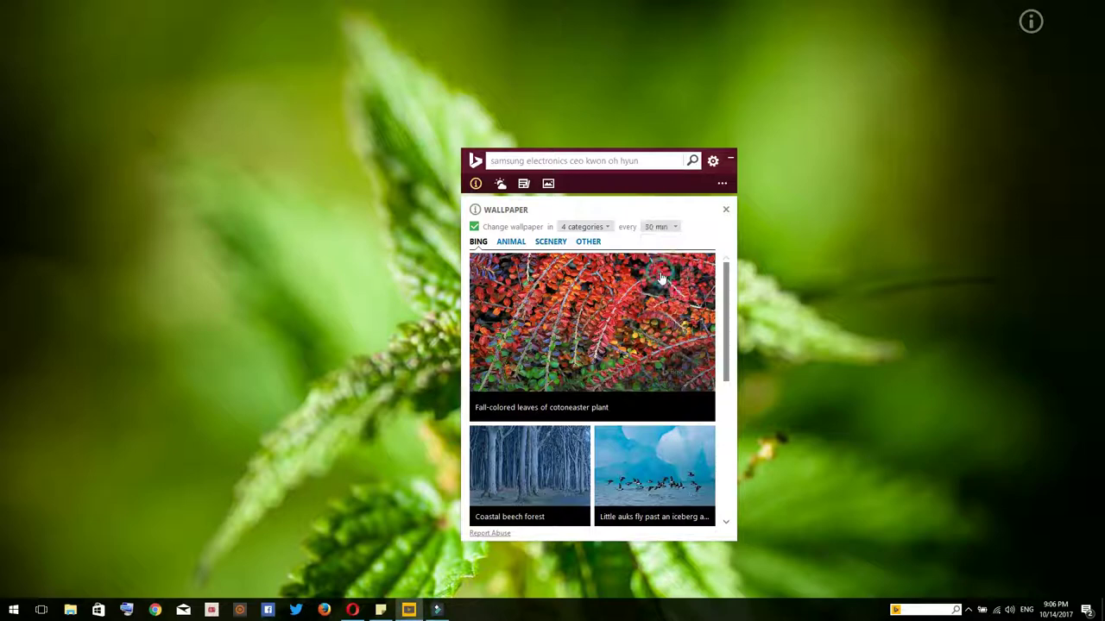
# View the Punta Arenas forecast and its Weather options listing Dimashq and Dubayy
pyautogui.click(501, 185)
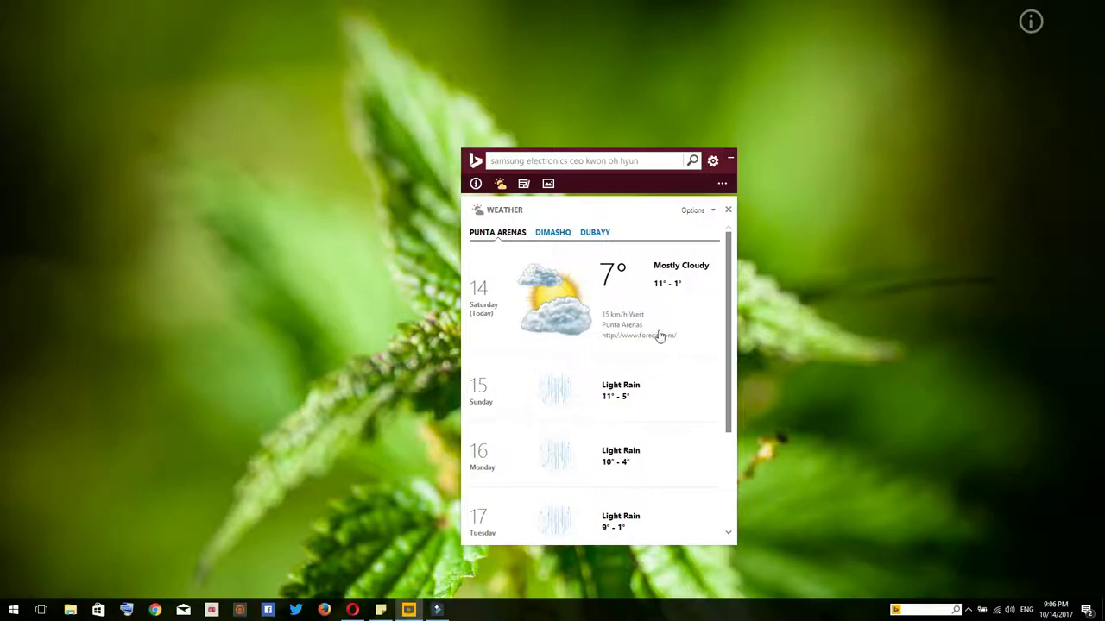
pyautogui.scroll(-3, 608, 480)
pyautogui.scroll(5, 650, 434)
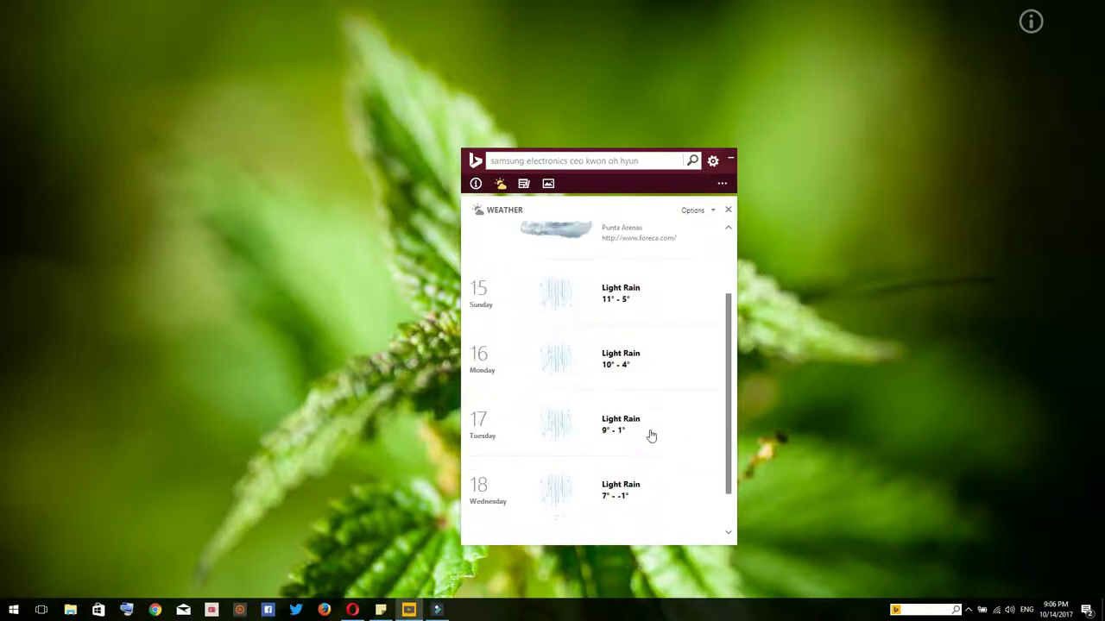
pyautogui.click(715, 211)
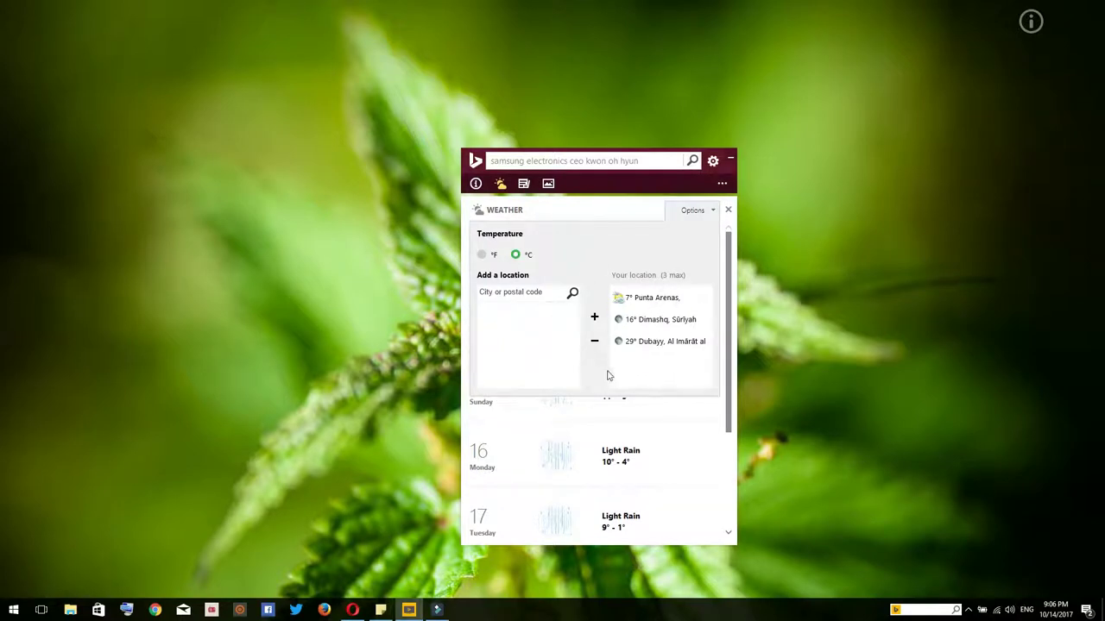
# Close Weather options, browse top news and trending images, then reach Toolbar Settings
pyautogui.click(706, 212)
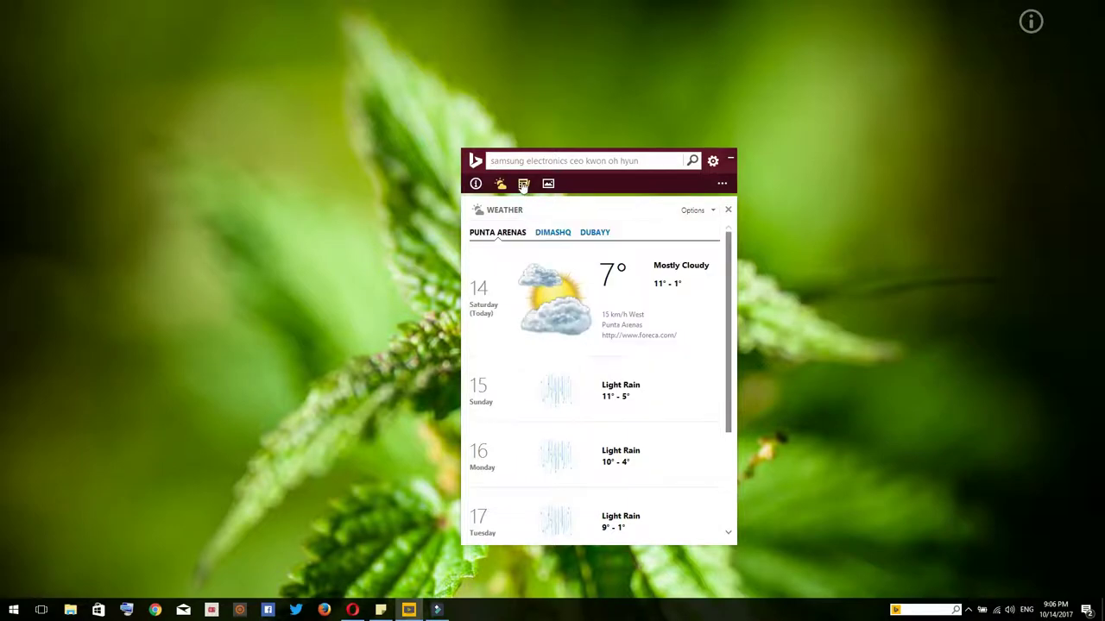
pyautogui.click(523, 185)
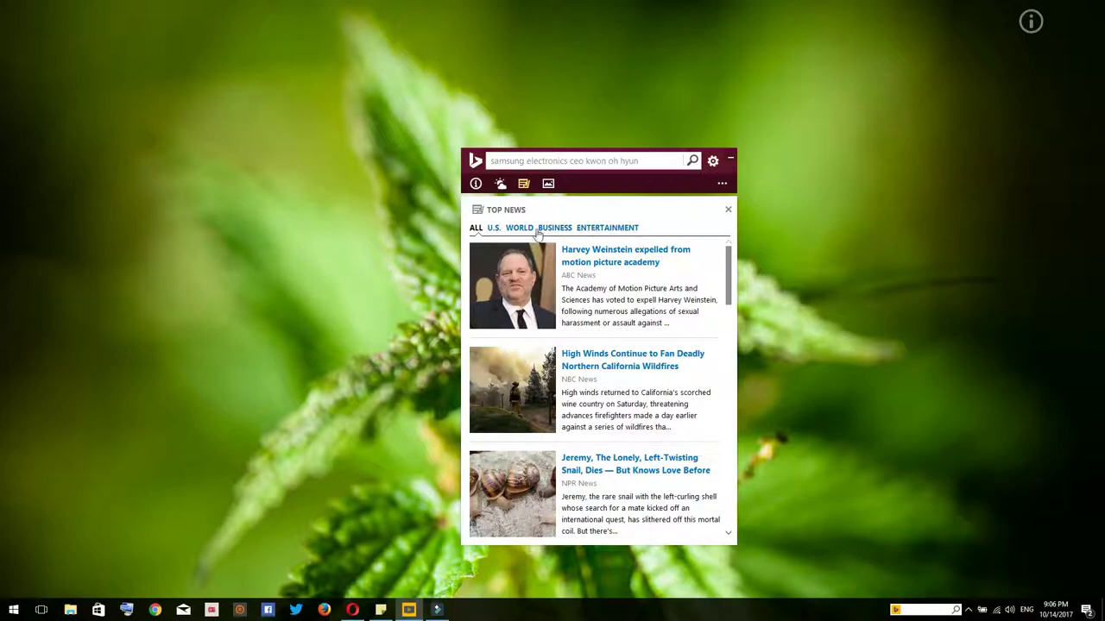
pyautogui.scroll(-3, 636, 414)
pyautogui.scroll(-3, 636, 380)
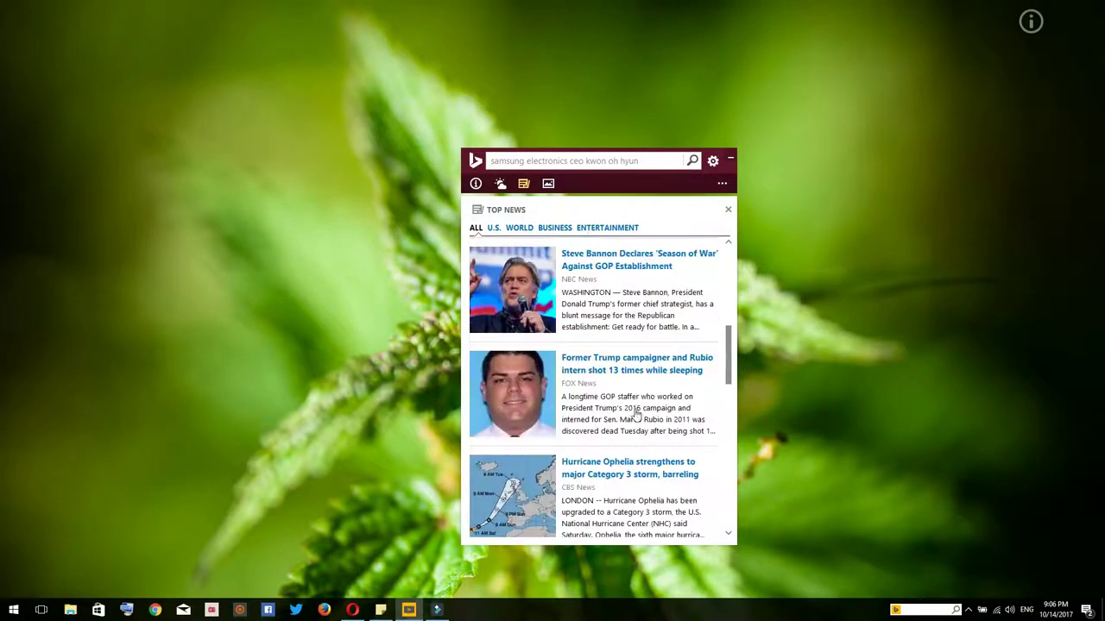
pyautogui.click(549, 184)
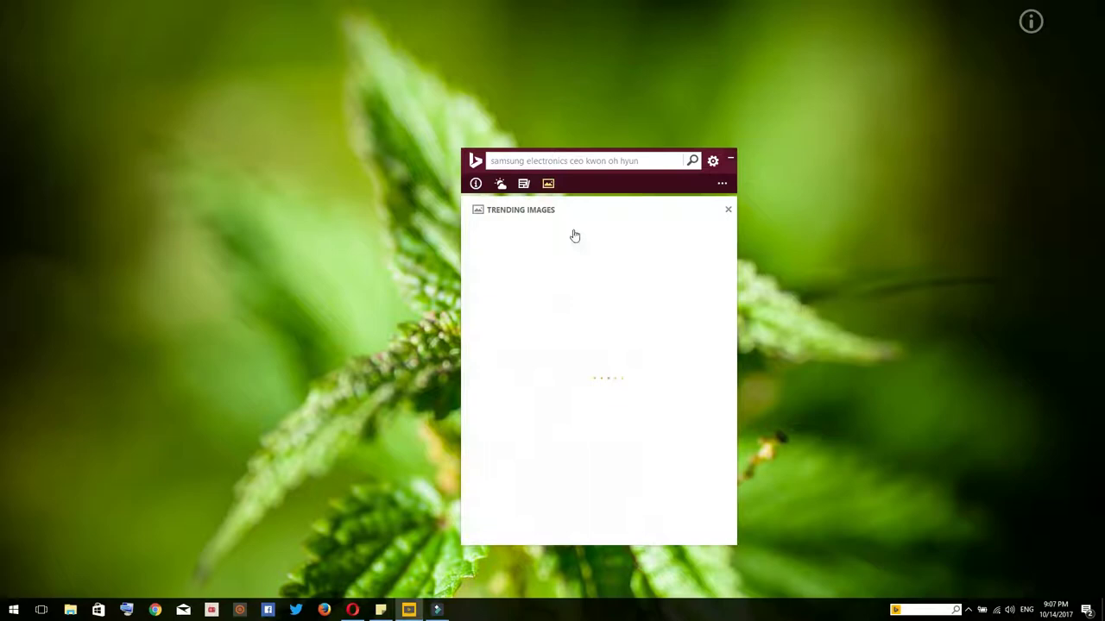
pyautogui.click(549, 183)
pyautogui.click(722, 184)
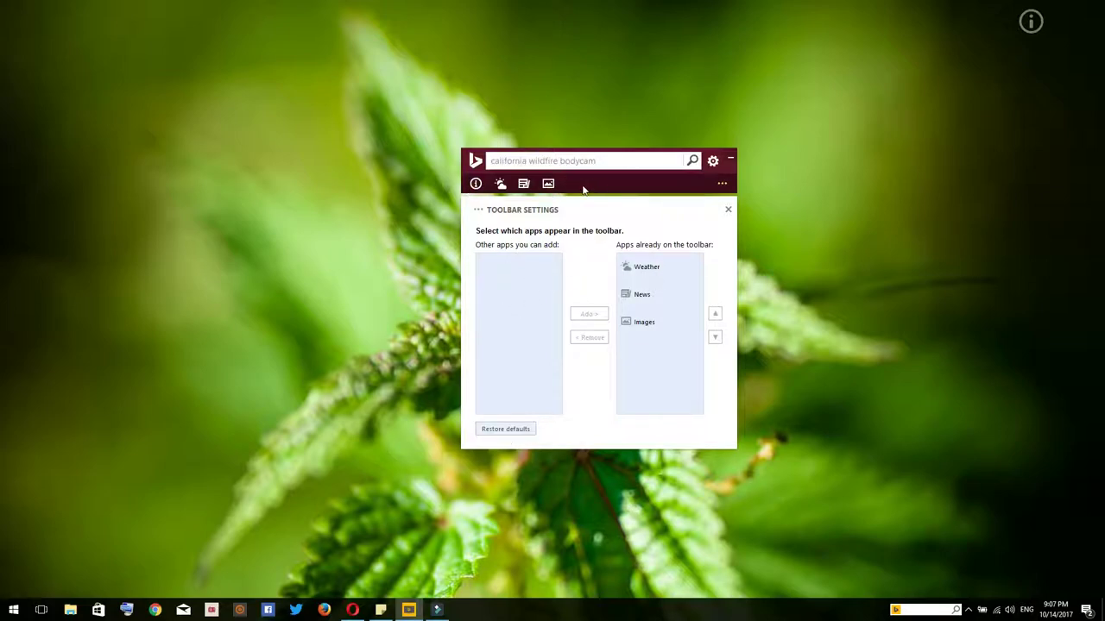
# Try the Salmon, Olive and Orange theme colours, ending on Rose
pyautogui.click(713, 163)
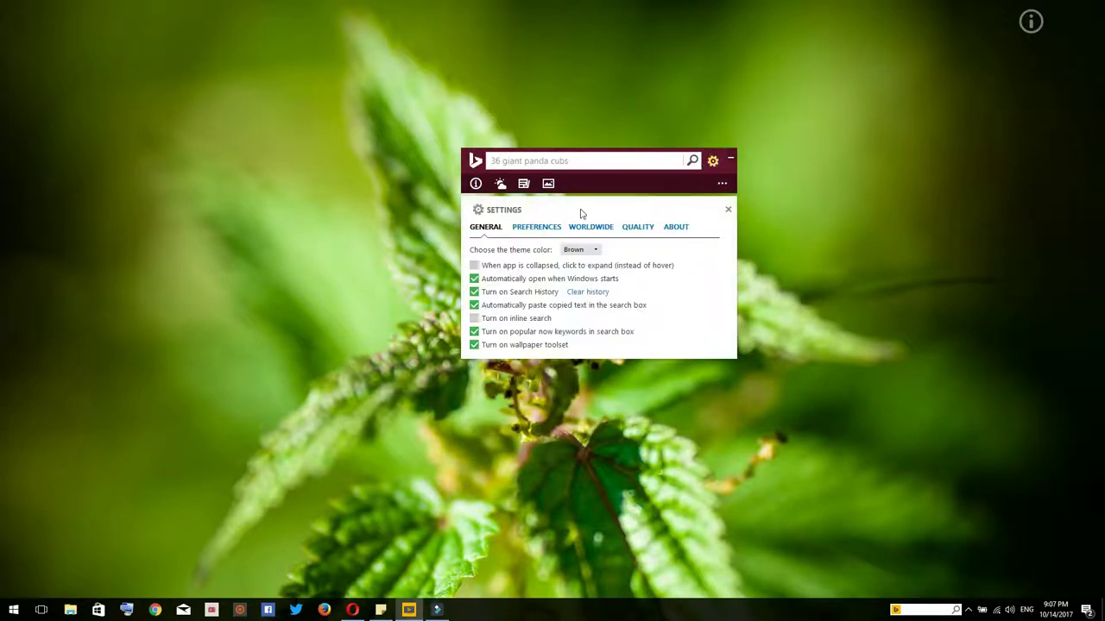
pyautogui.click(576, 249)
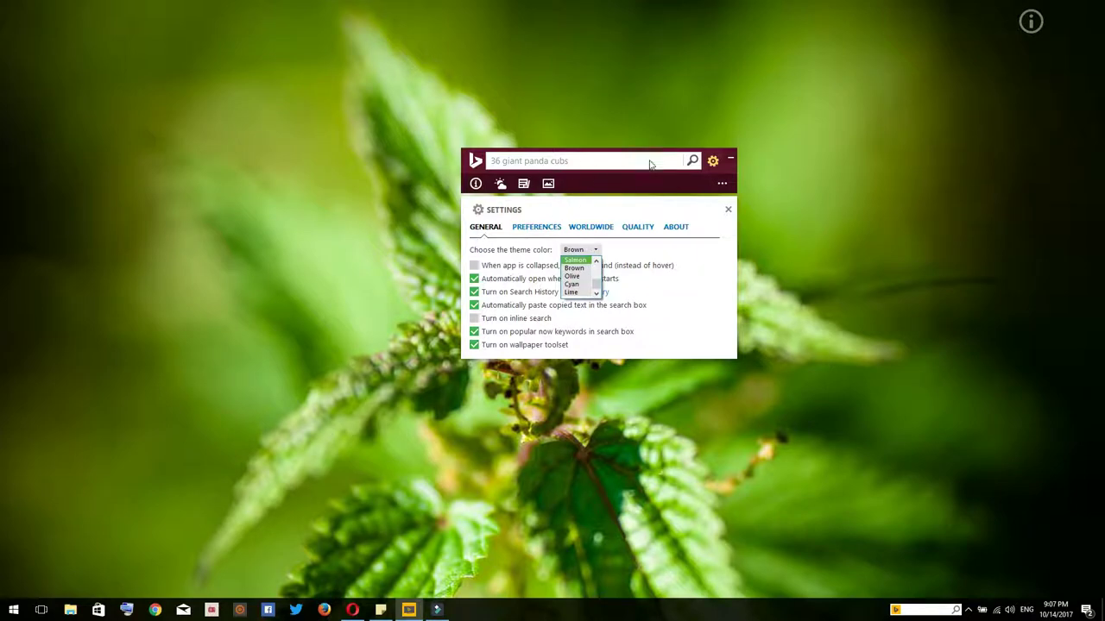
pyautogui.click(574, 259)
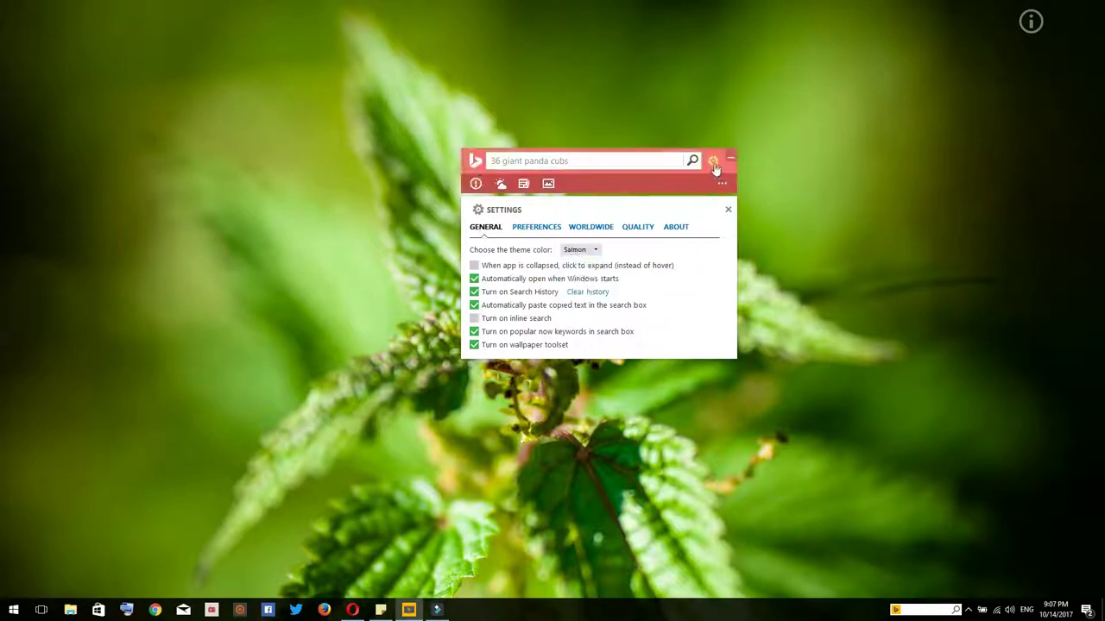
pyautogui.scroll(-2, 576, 250)
pyautogui.click(576, 249)
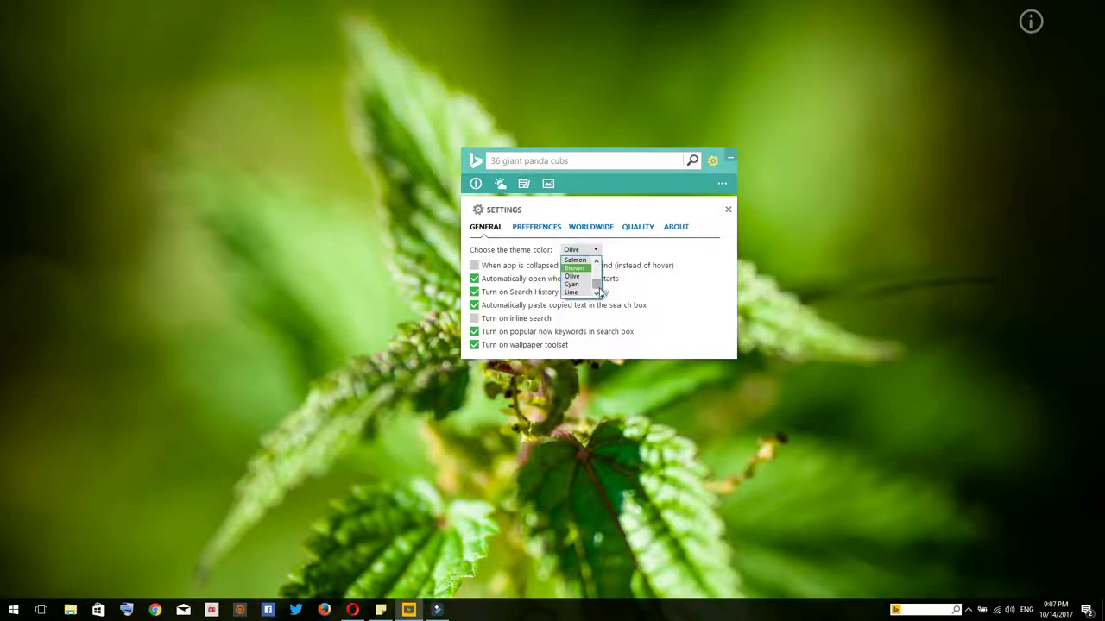
pyautogui.scroll(-1, 602, 293)
pyautogui.click(577, 287)
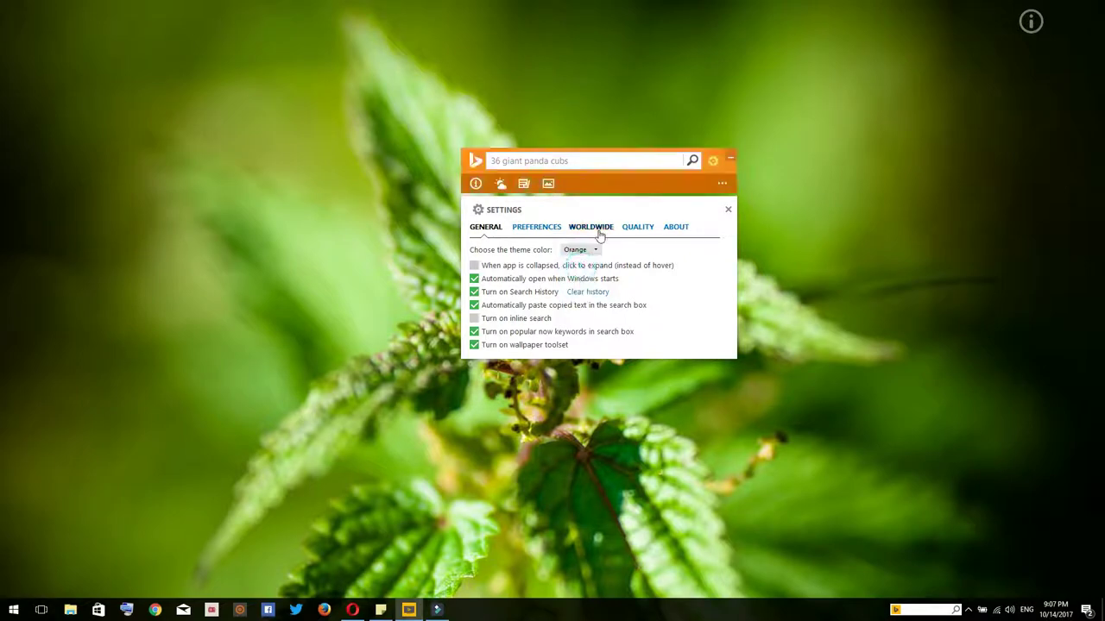
pyautogui.scroll(-1, 596, 250)
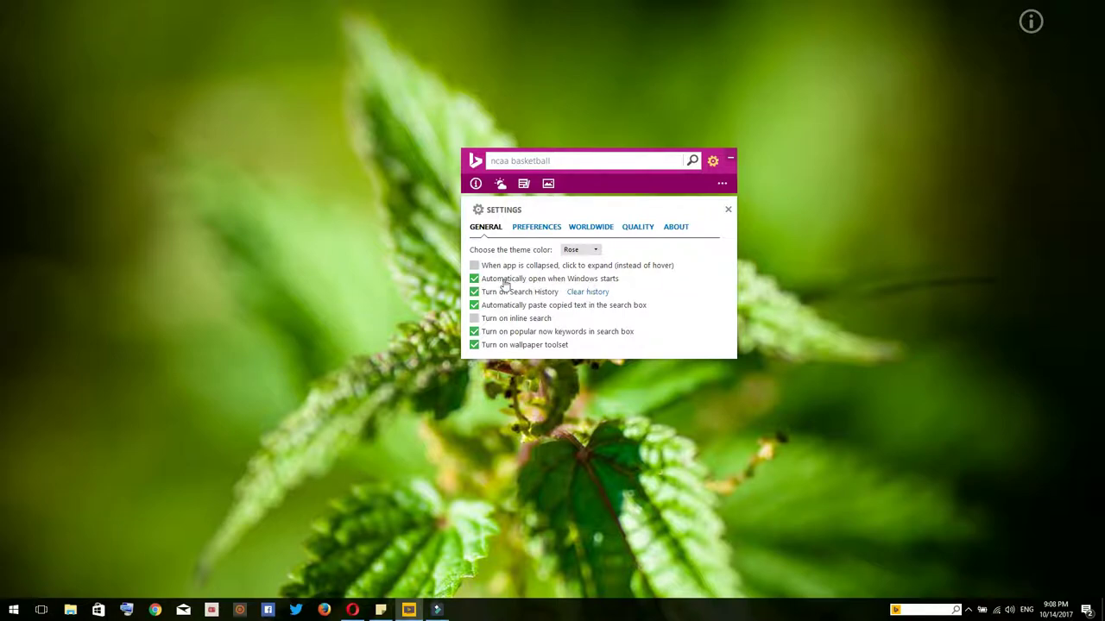
# In Preferences, toggle 'Show a search box on the taskbar' off and back on
pyautogui.click(534, 228)
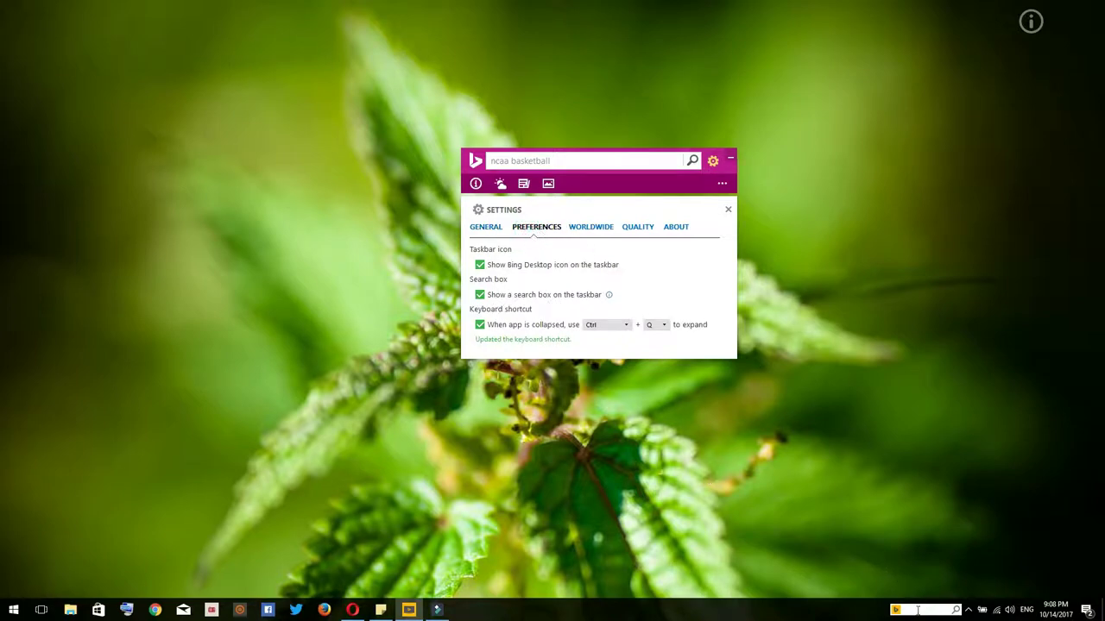
pyautogui.click(482, 296)
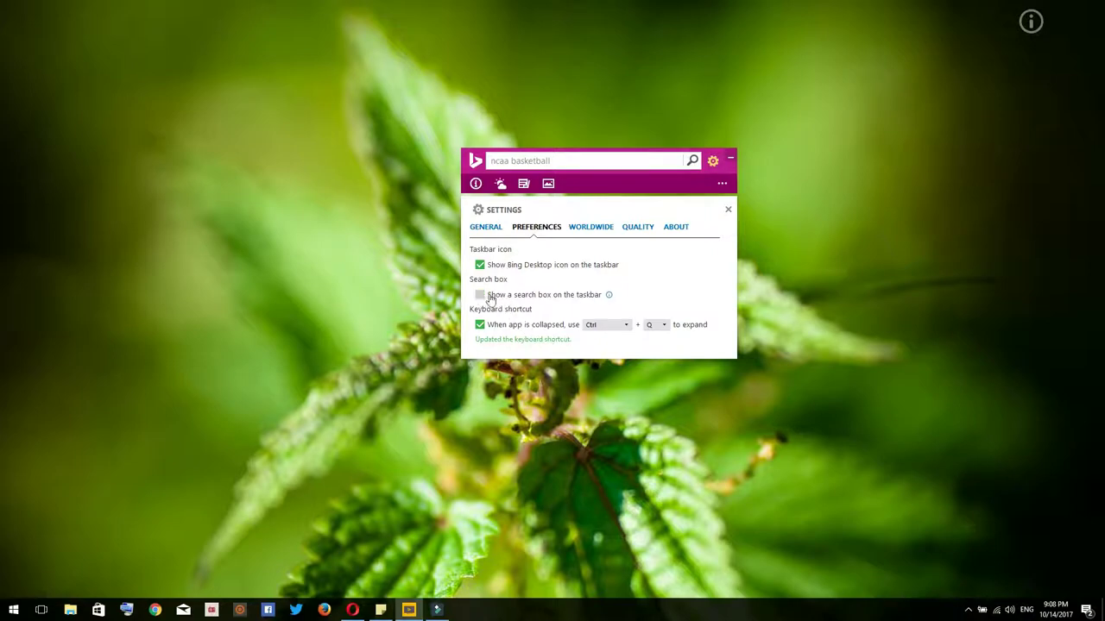
pyautogui.click(480, 296)
# Browse the Worldwide, Quality and About settings tabs, including the version information
pyautogui.click(592, 228)
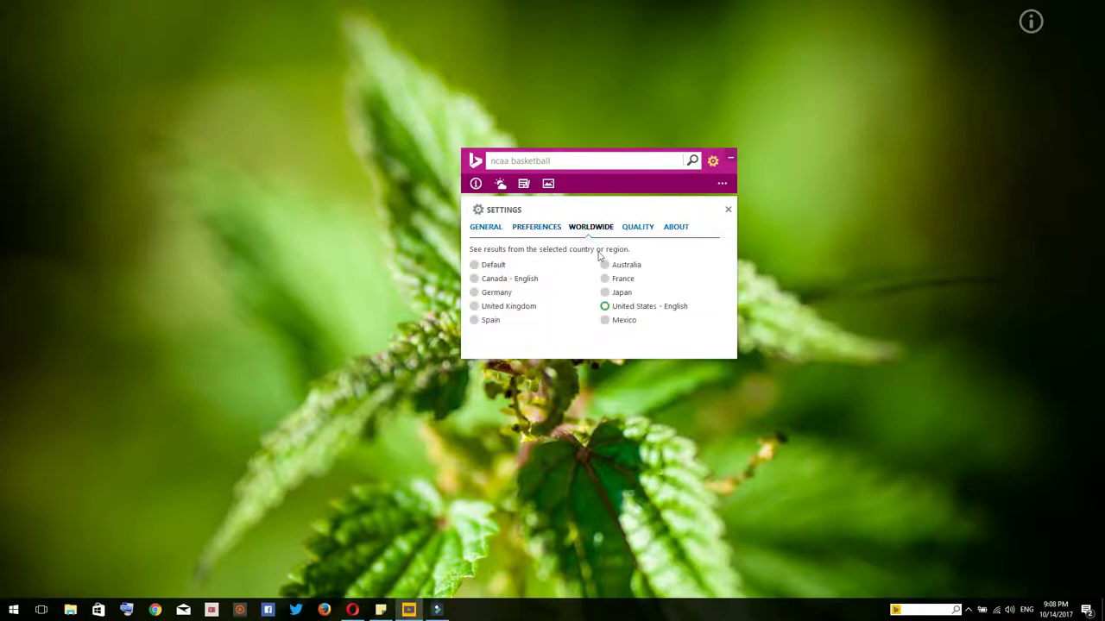
pyautogui.click(636, 229)
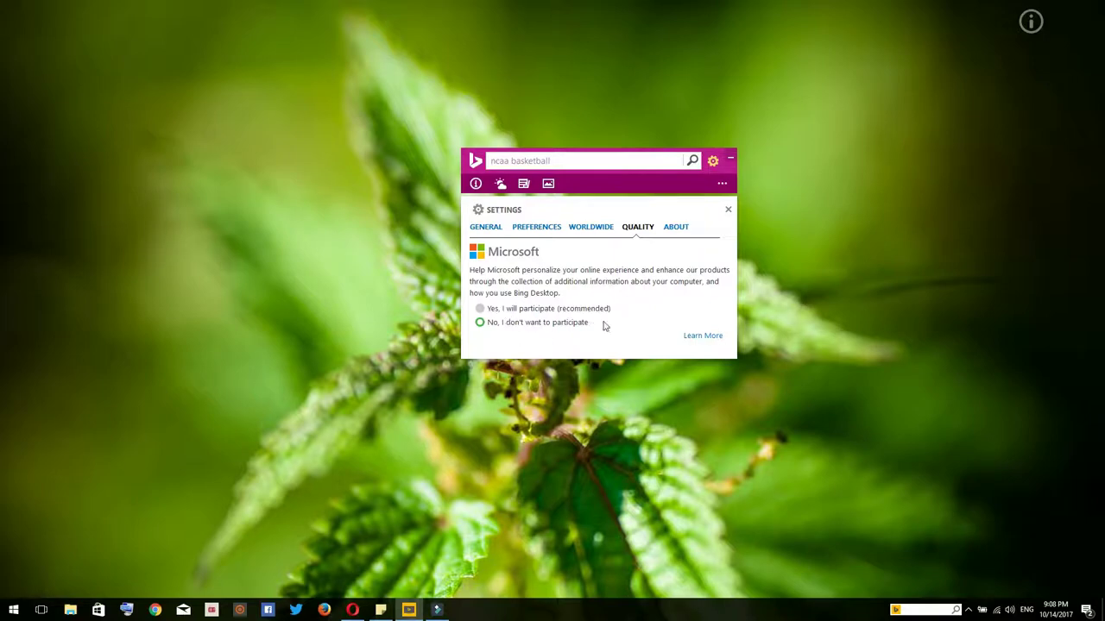
pyautogui.click(675, 228)
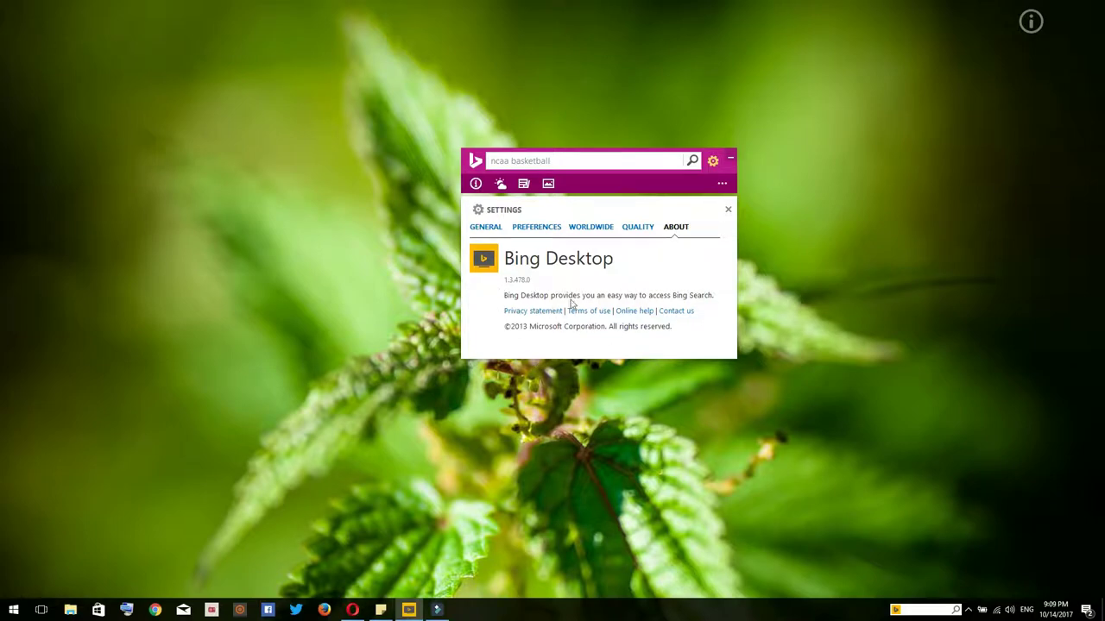
pyautogui.click(639, 227)
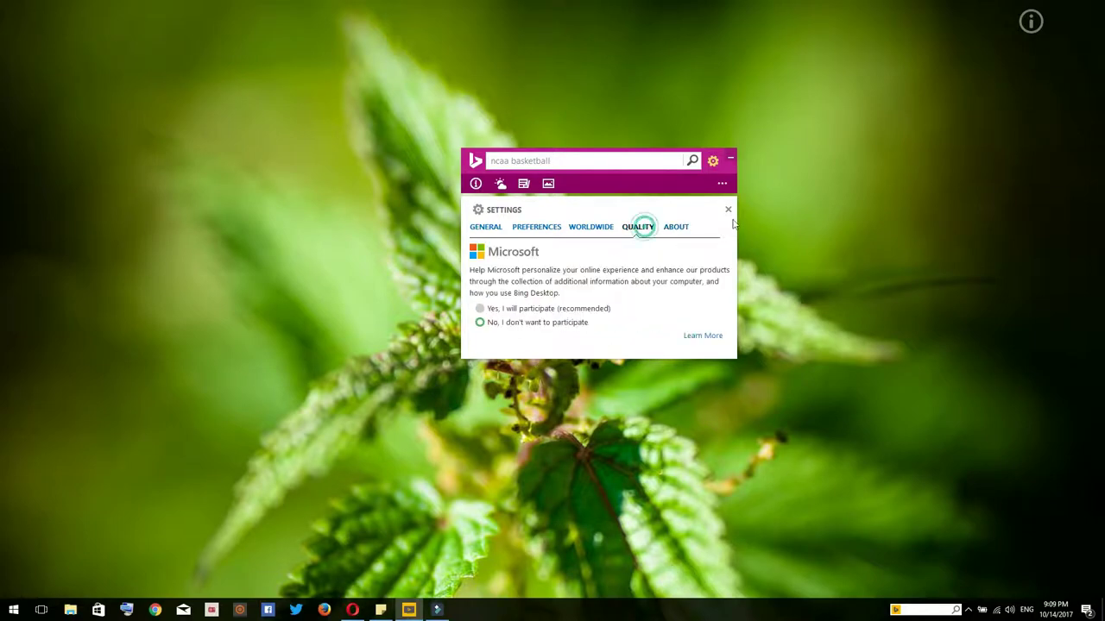
pyautogui.click(588, 227)
# Return to the general settings, close the settings and drag the toolbar to the top-right edge
pyautogui.click(536, 227)
pyautogui.click(485, 227)
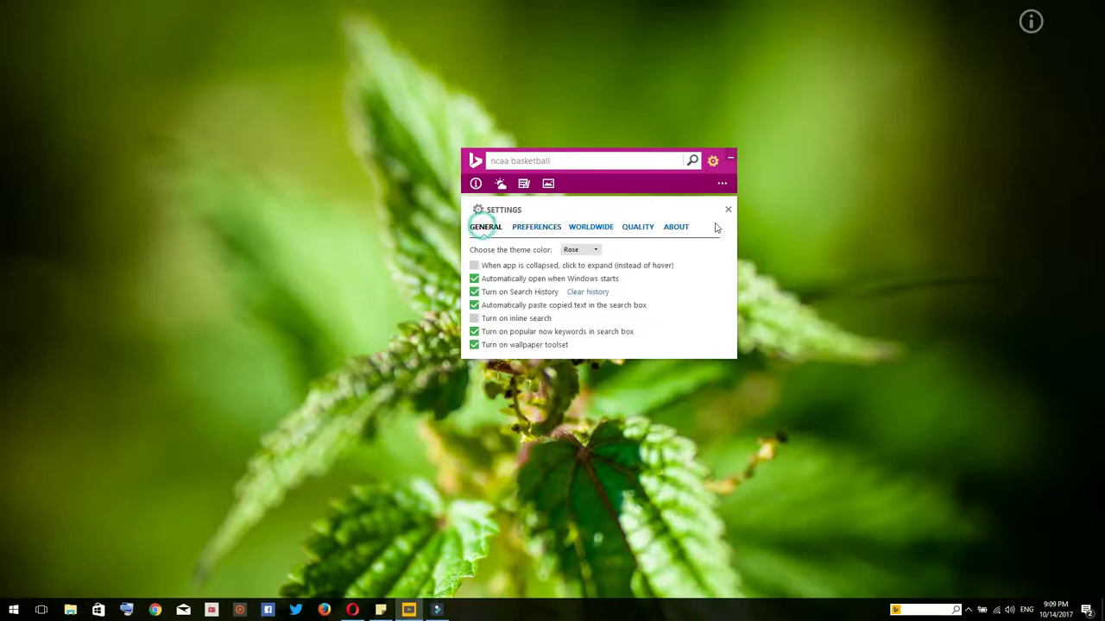
pyautogui.click(728, 209)
pyautogui.moveTo(629, 153); pyautogui.dragTo(996, 7)
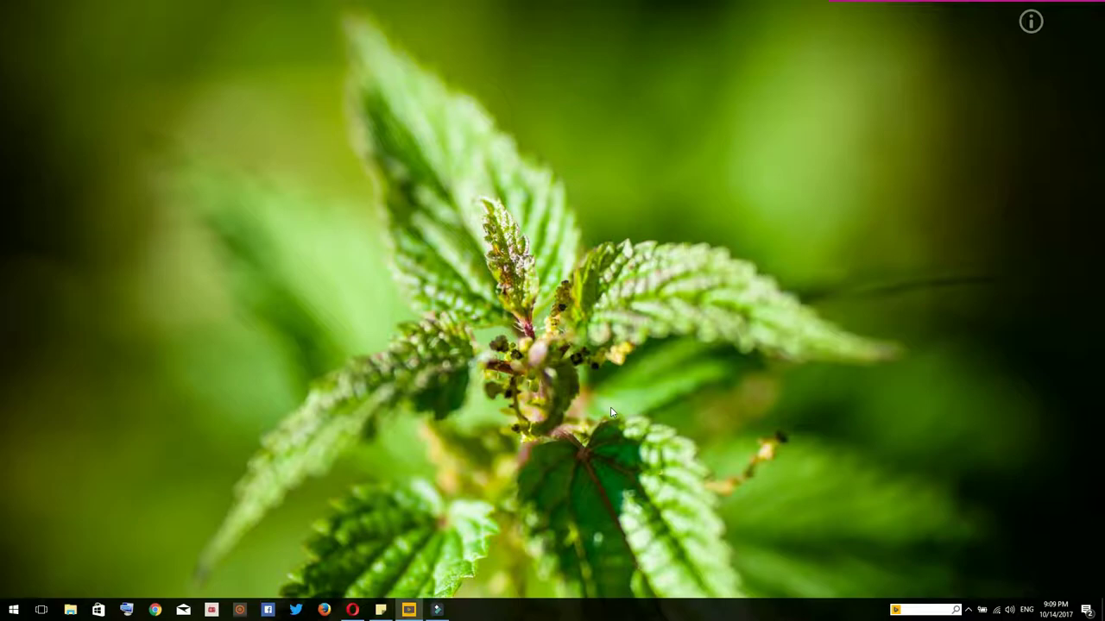
# Open the first 'bing desktop' result in Chrome's Google search results
pyautogui.click(129, 161)
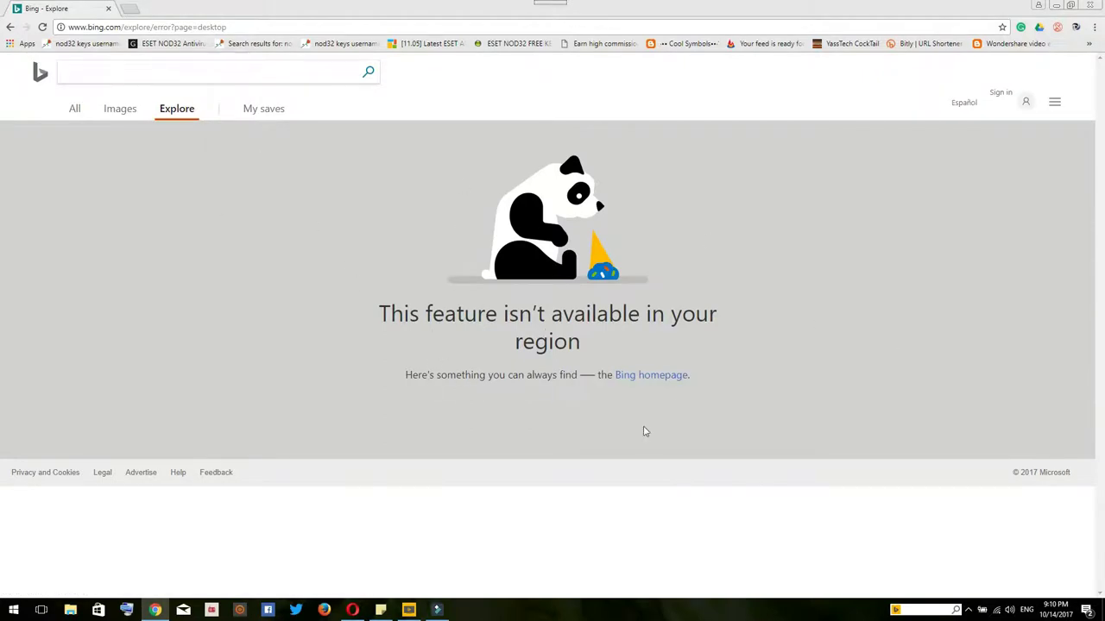
# Minimize Chrome, confirm Opera's VPN location is United States, and switch to the Download Bing Desktop tab
pyautogui.click(1056, 8)
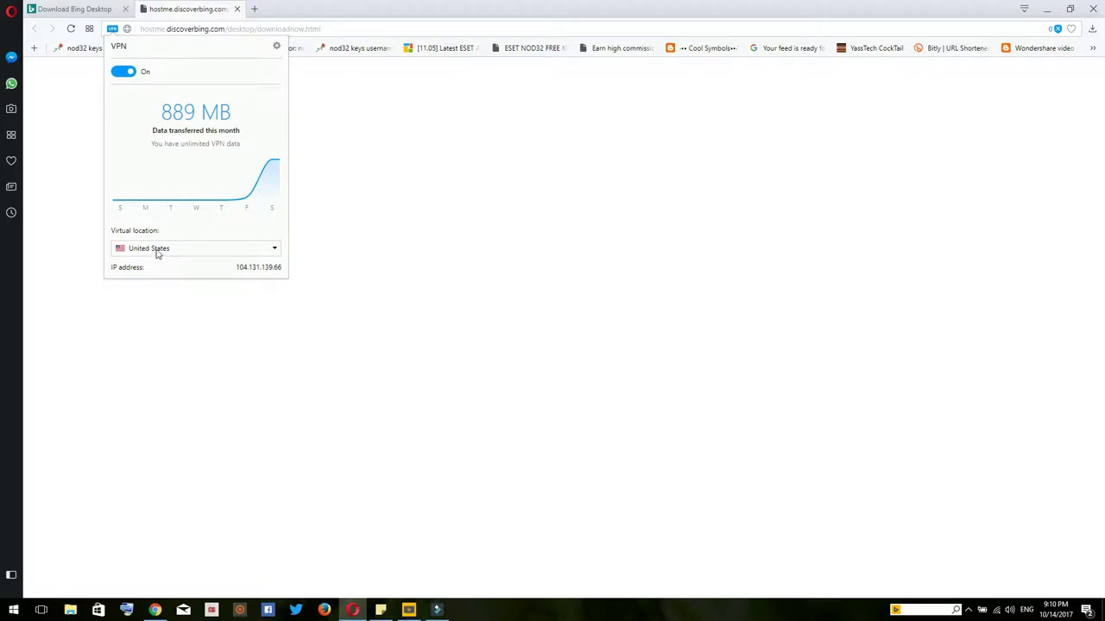
pyautogui.click(158, 253)
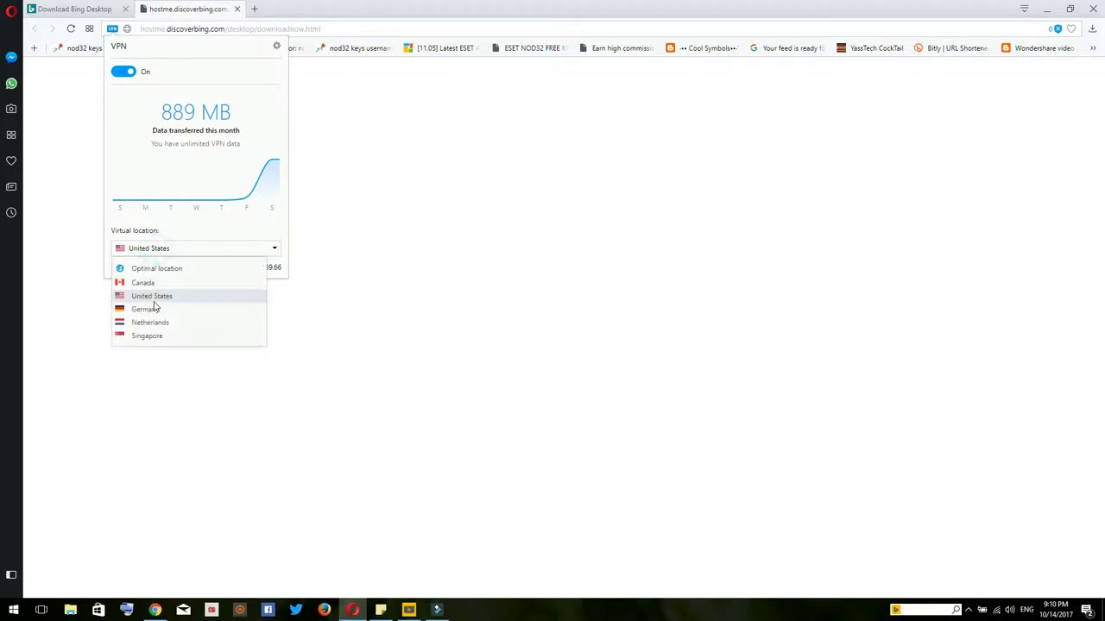
pyautogui.click(91, 11)
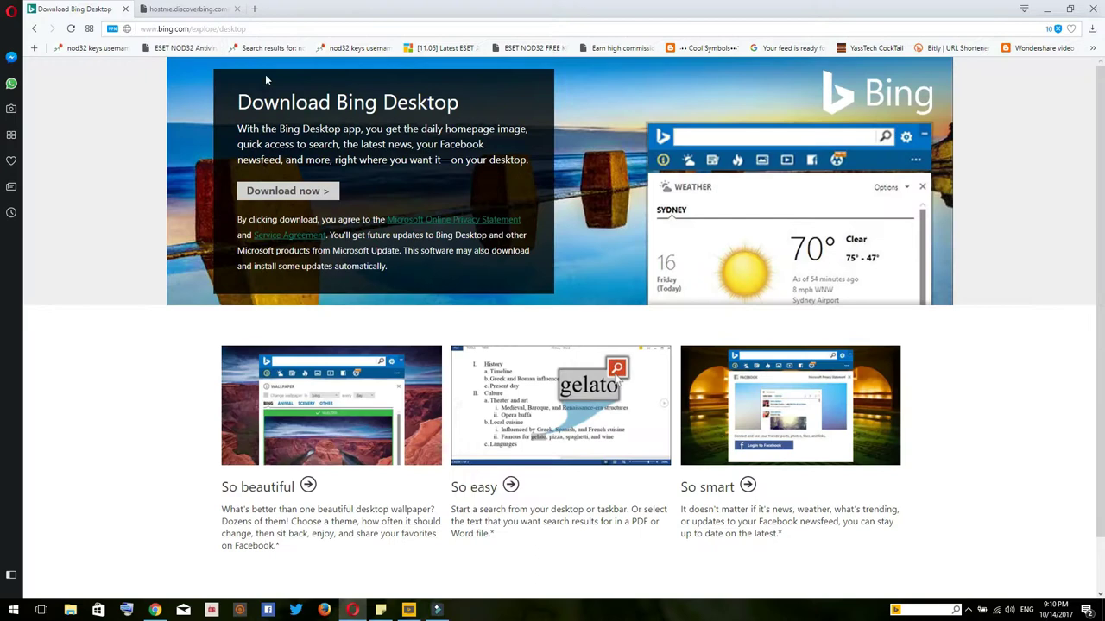